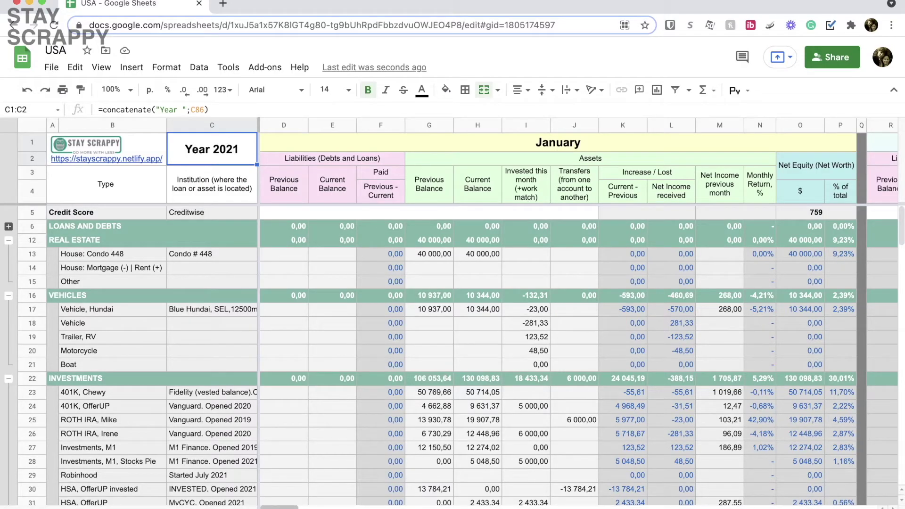
Scroll right across the monthly columns to the Year 2021 totals, then back left
scroll(566, 311, right, 10)
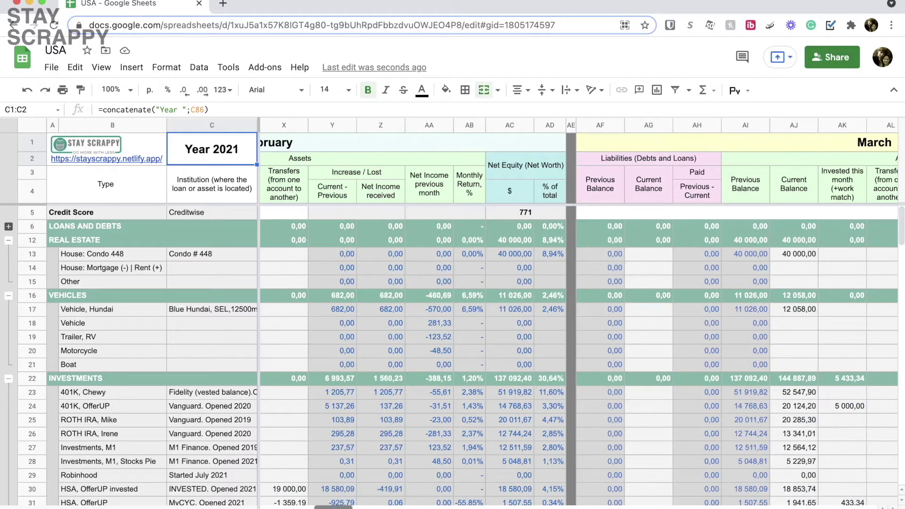
scroll(566, 311, right, 20)
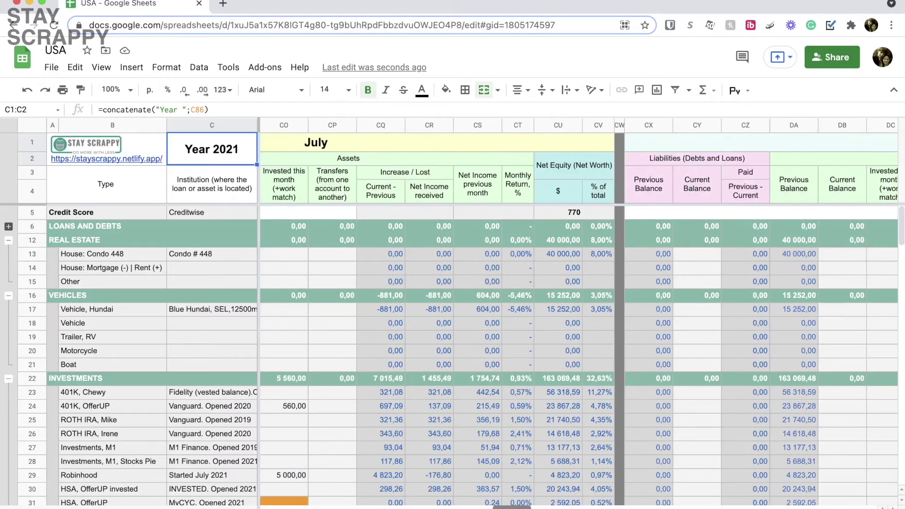
scroll(566, 311, right, 10)
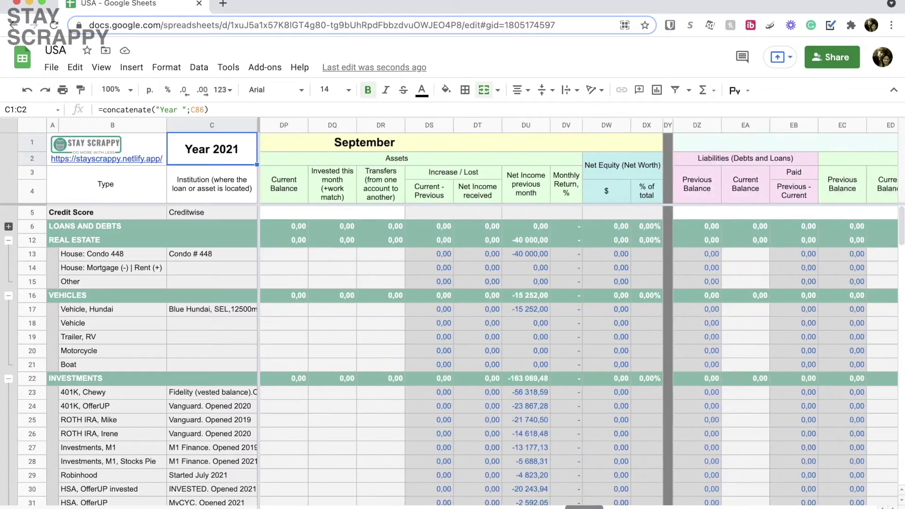
scroll(566, 311, right, 12)
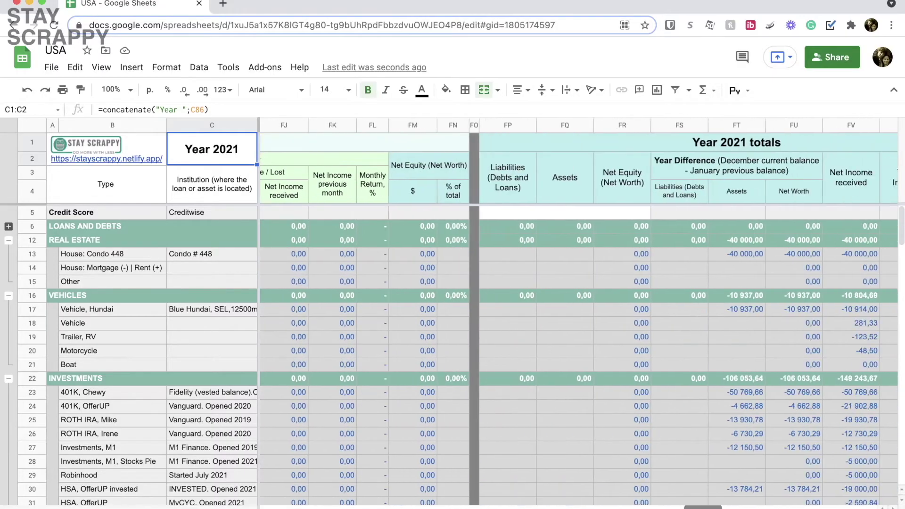
scroll(566, 311, right, 3)
scroll(566, 311, left, 20)
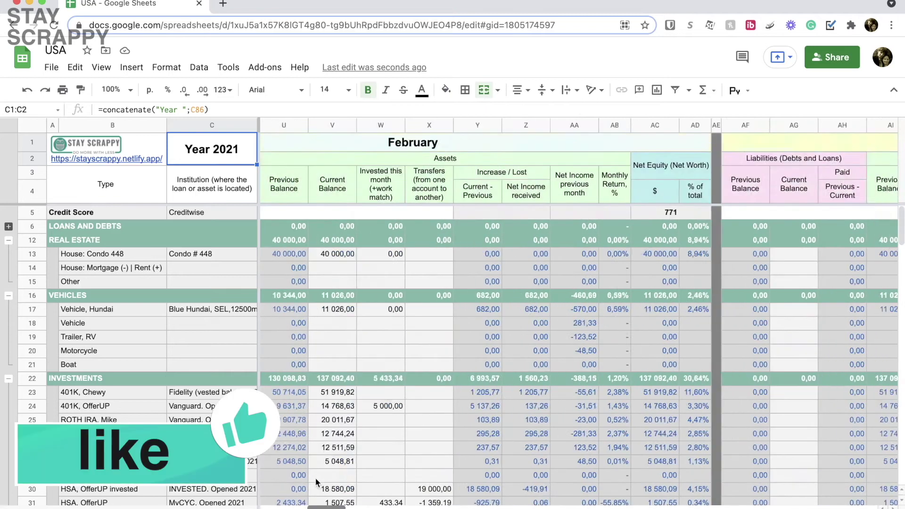
Scroll down through the Results block and charts to the July 2021 section
scroll(356, 316, down, 11)
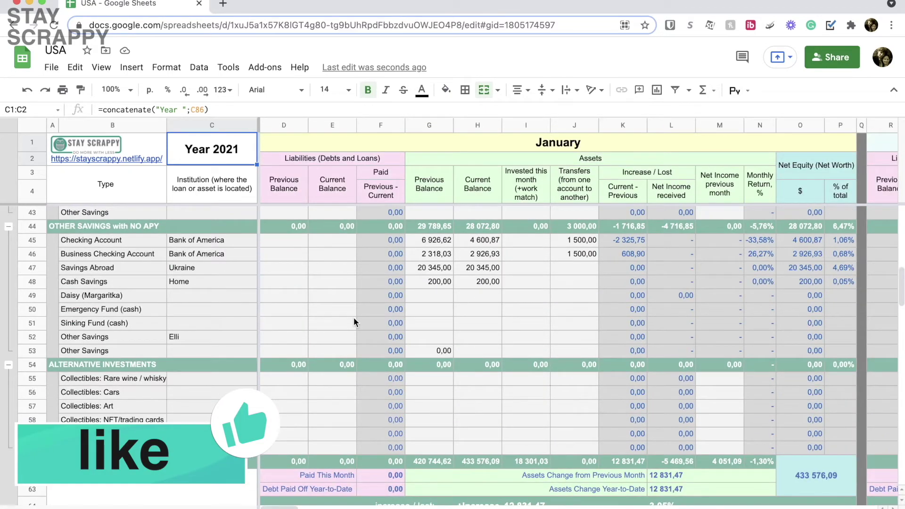
scroll(353, 318, down, 7)
scroll(354, 318, down, 8)
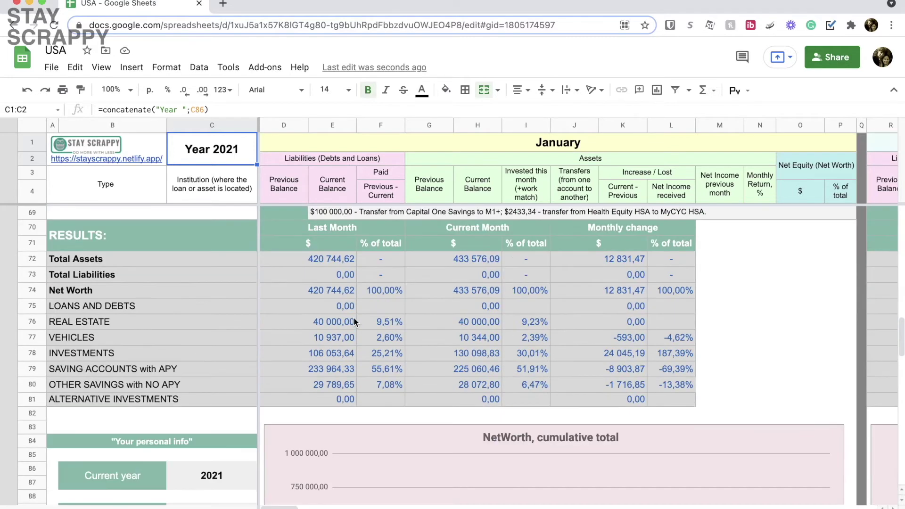
scroll(354, 317, down, 14)
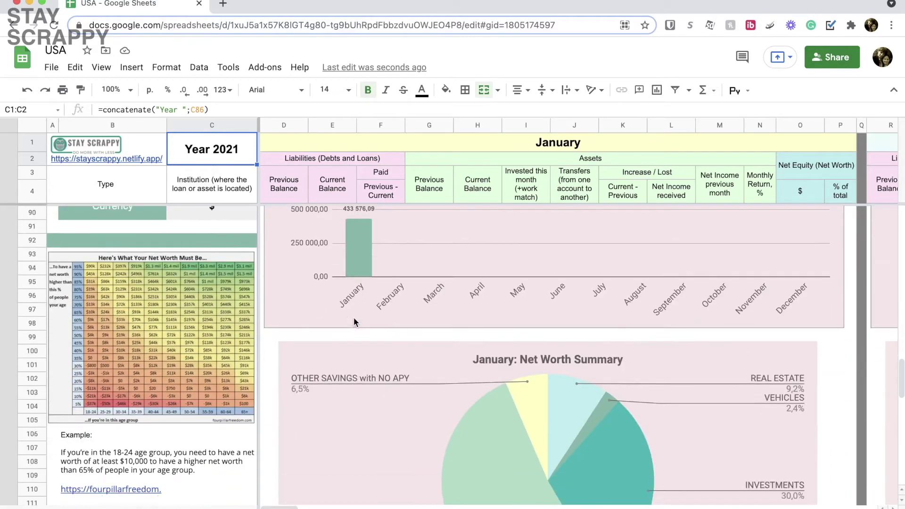
scroll(354, 317, down, 5)
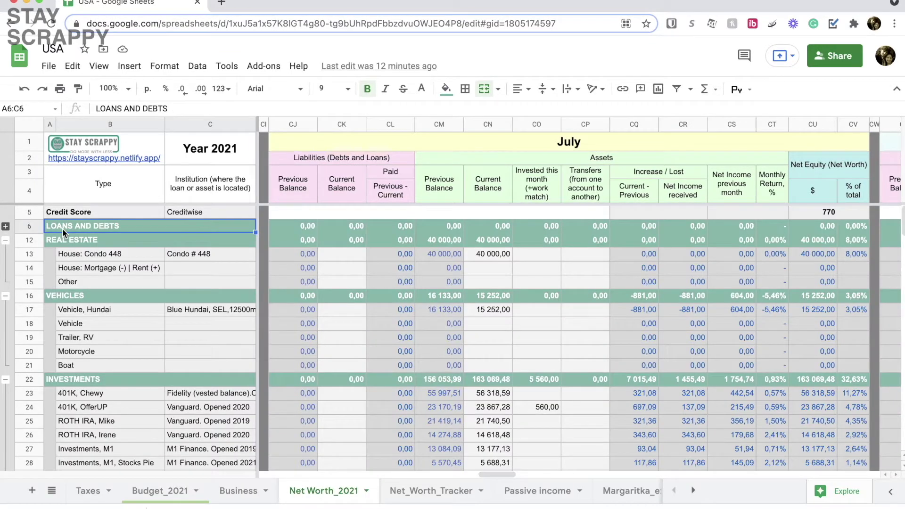
click(31, 212)
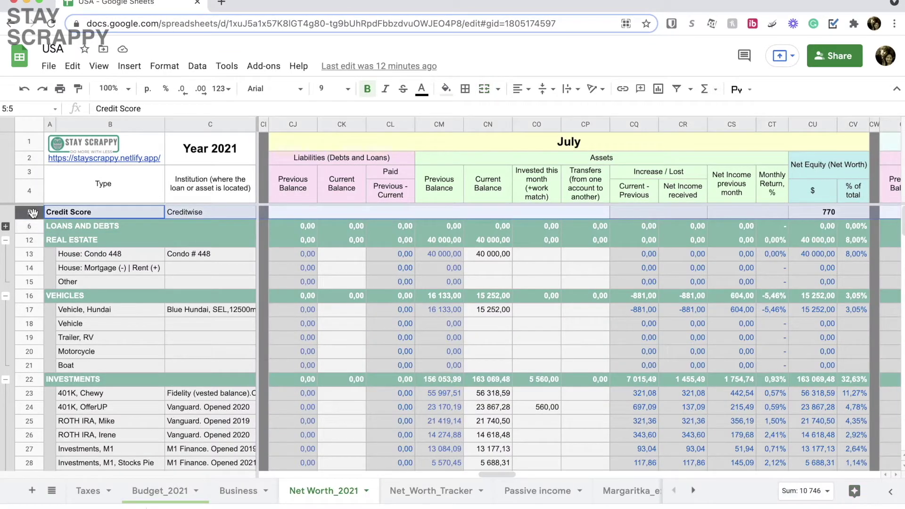
click(816, 216)
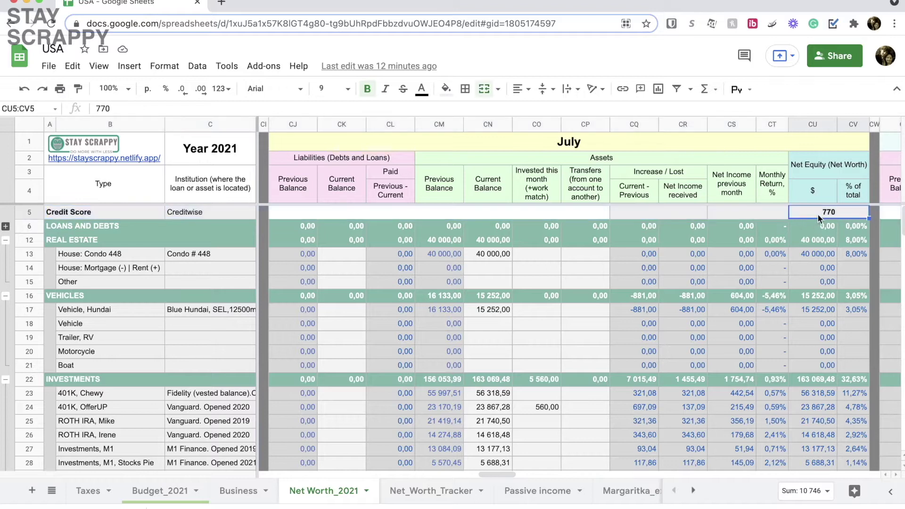
click(674, 212)
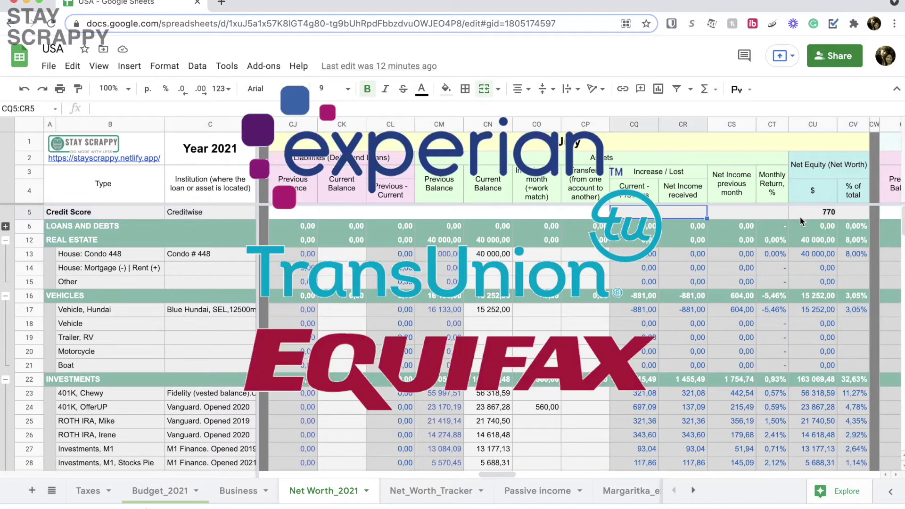
key(Right)
key(Right)
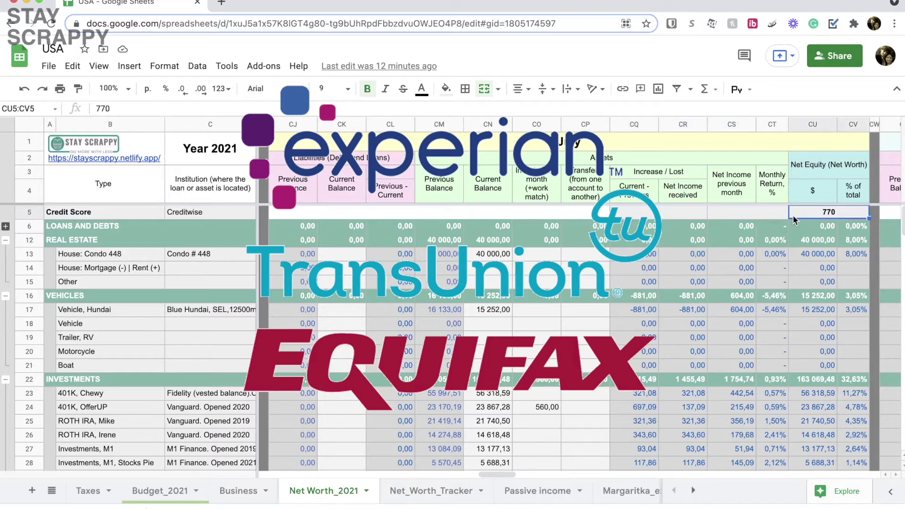
click(240, 213)
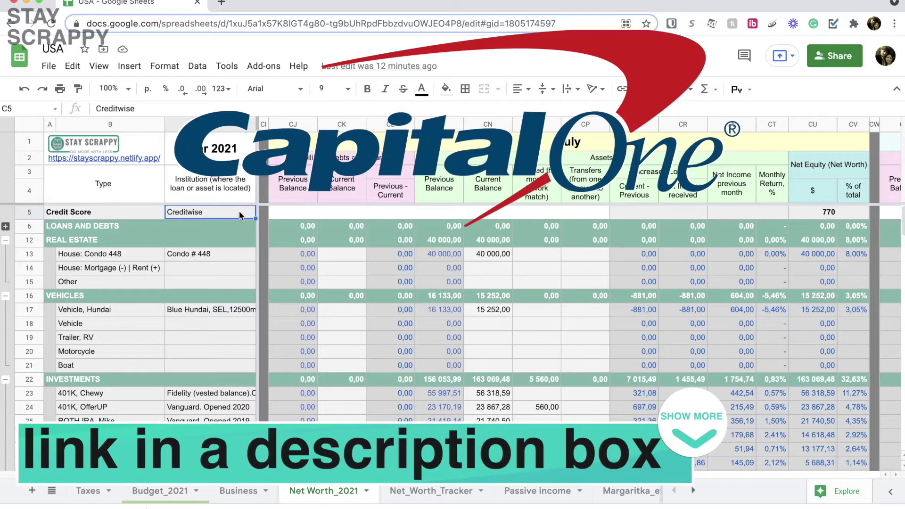
click(803, 215)
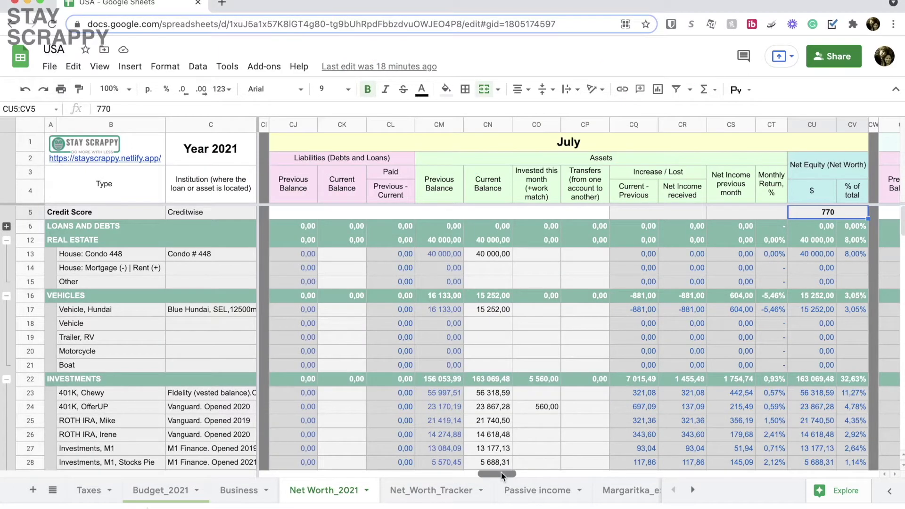
drag(501, 471, 493, 472)
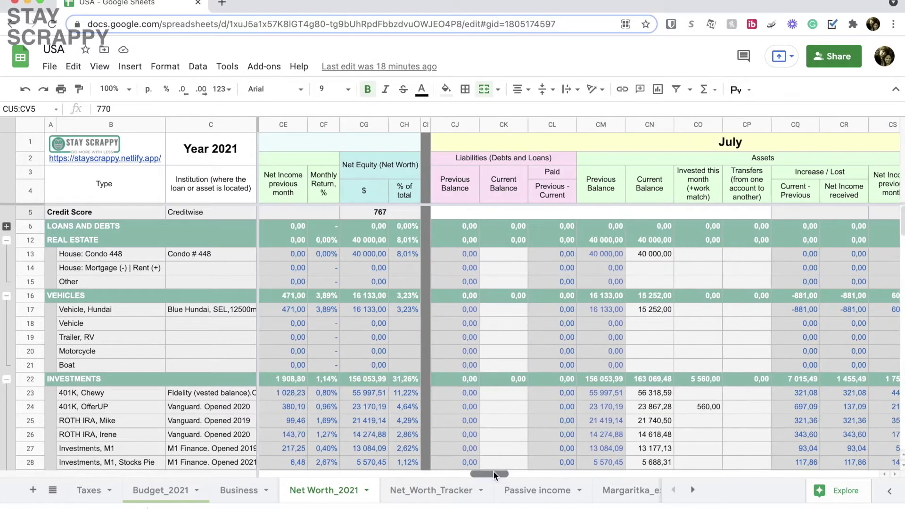
click(368, 211)
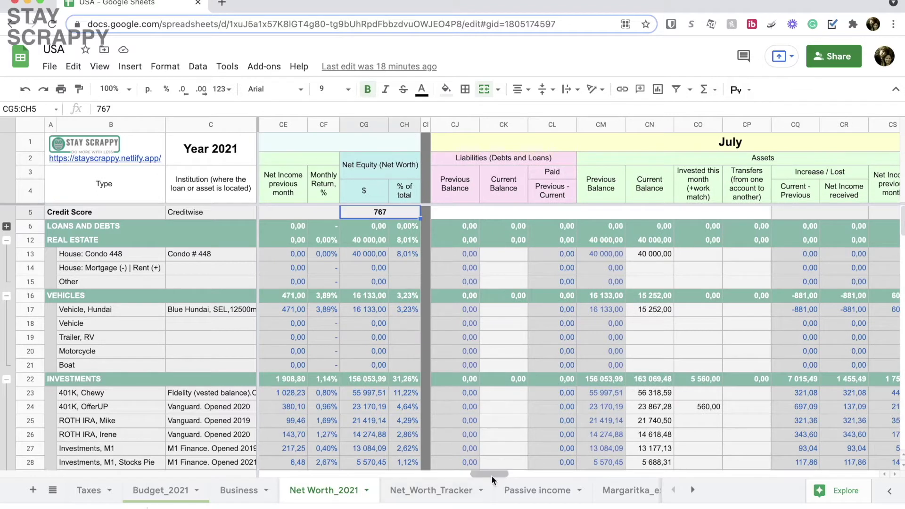
mouse_move(490, 475)
mouse_down()
mouse_move(479, 474)
mouse_move(500, 479)
mouse_up()
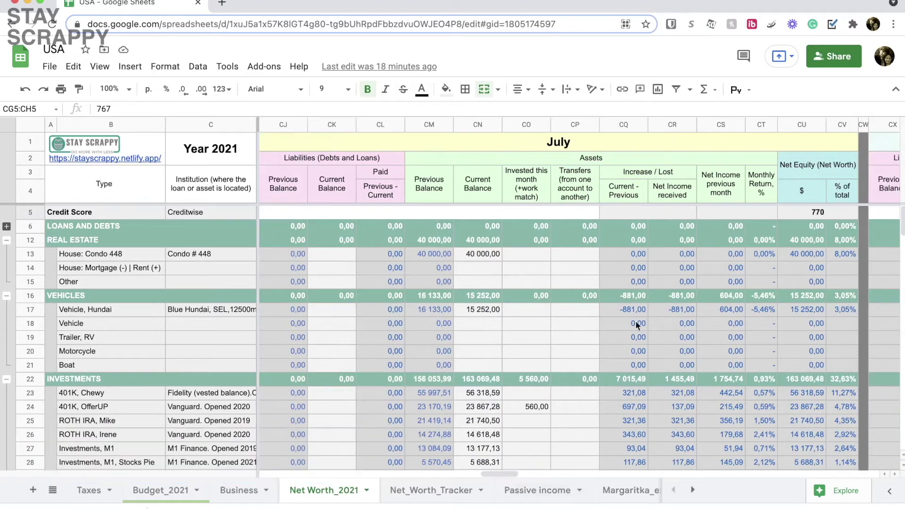
click(825, 211)
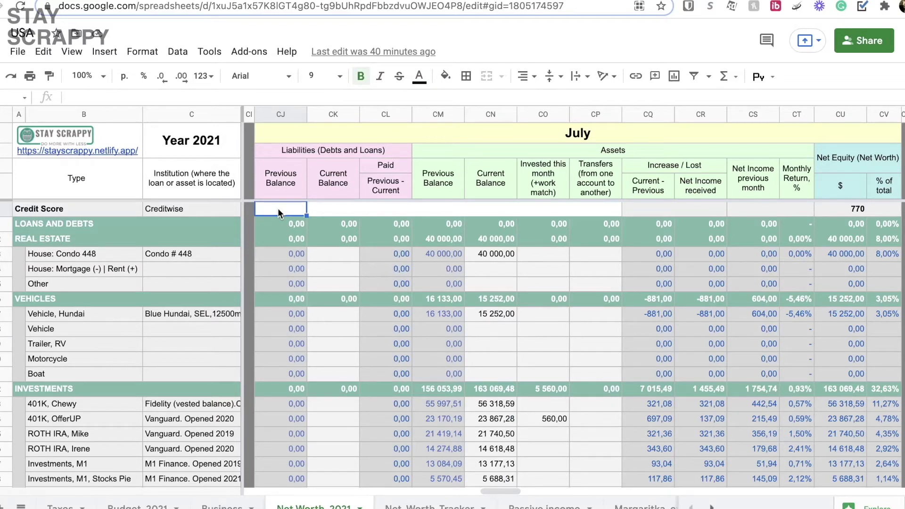
click(305, 152)
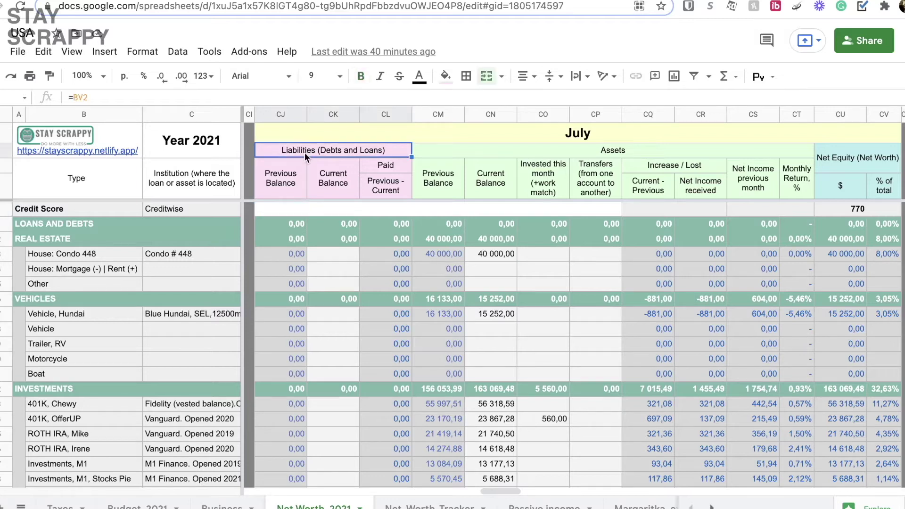
click(515, 156)
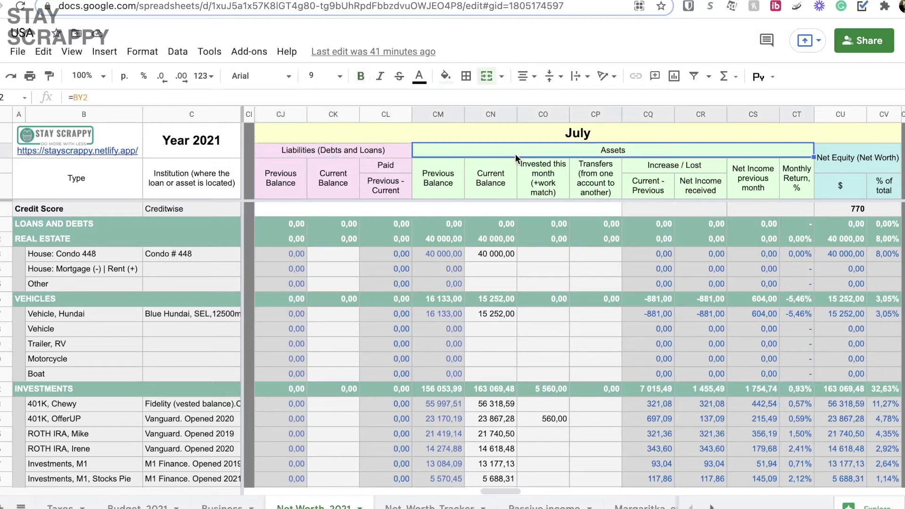
click(299, 148)
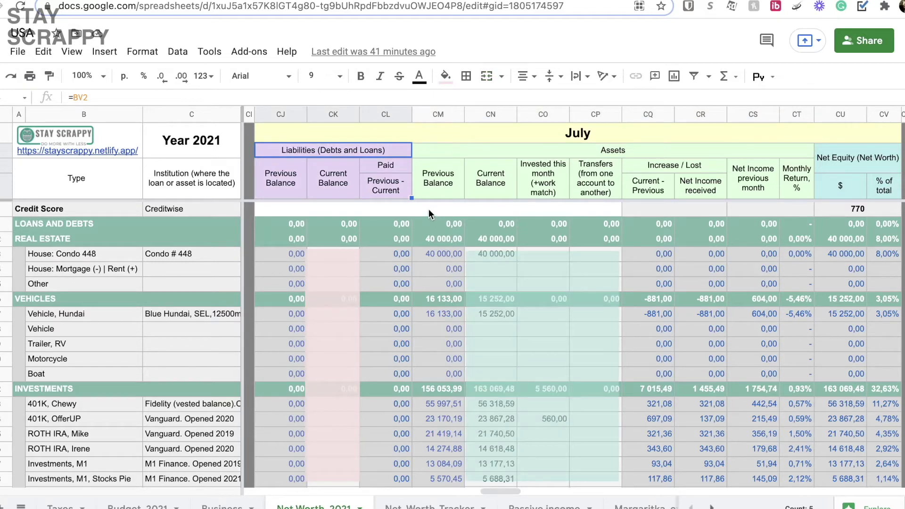
click(470, 156)
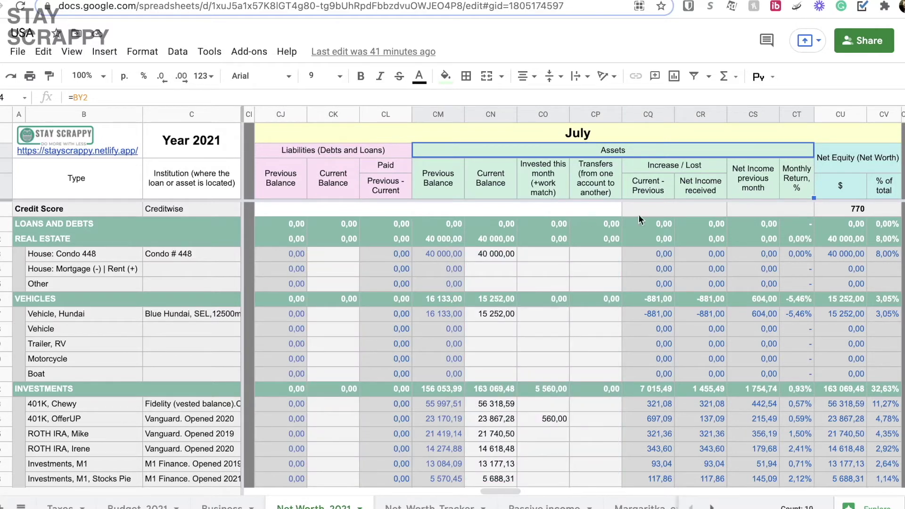
click(848, 154)
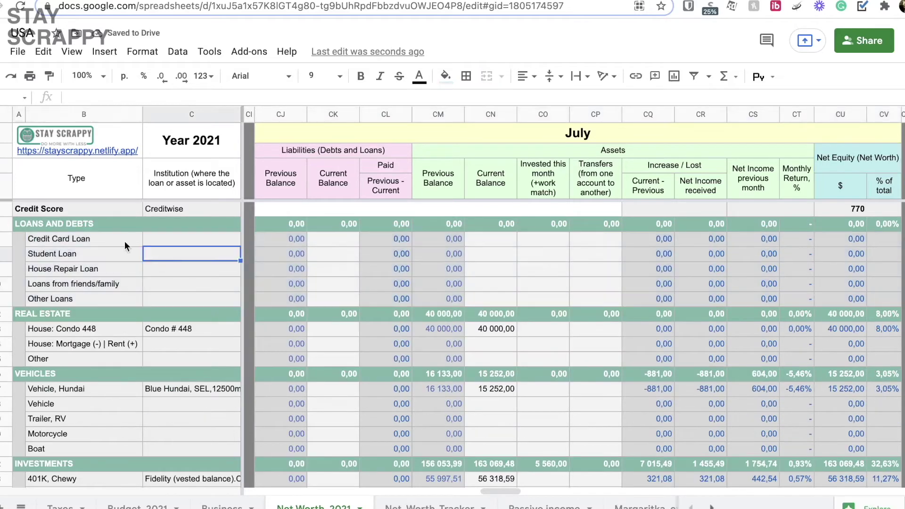
drag(125, 242, 92, 293)
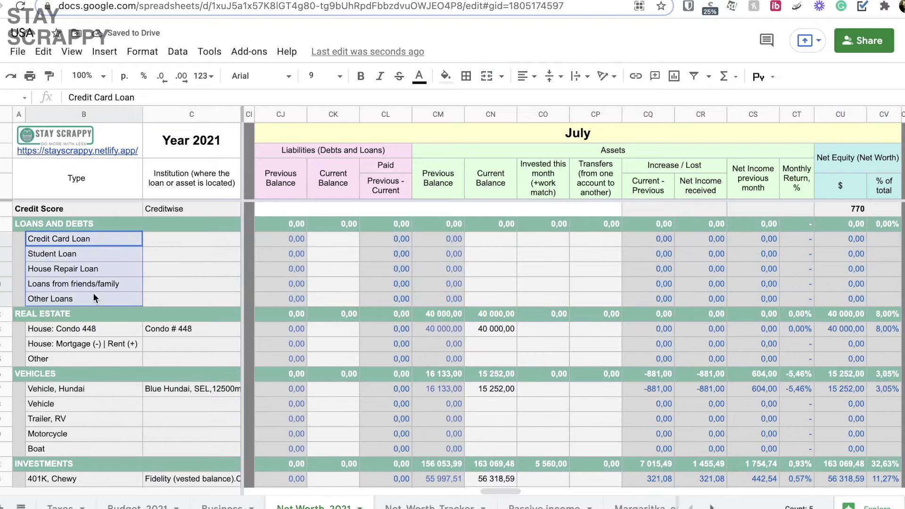
drag(490, 238, 593, 295)
drag(333, 239, 343, 300)
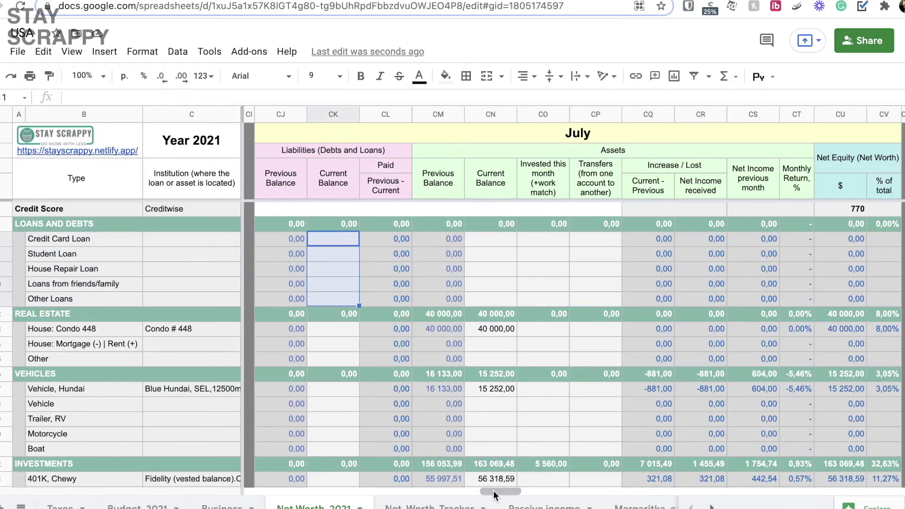
mouse_move(492, 490)
mouse_down()
mouse_move(251, 489)
mouse_move(501, 490)
mouse_up()
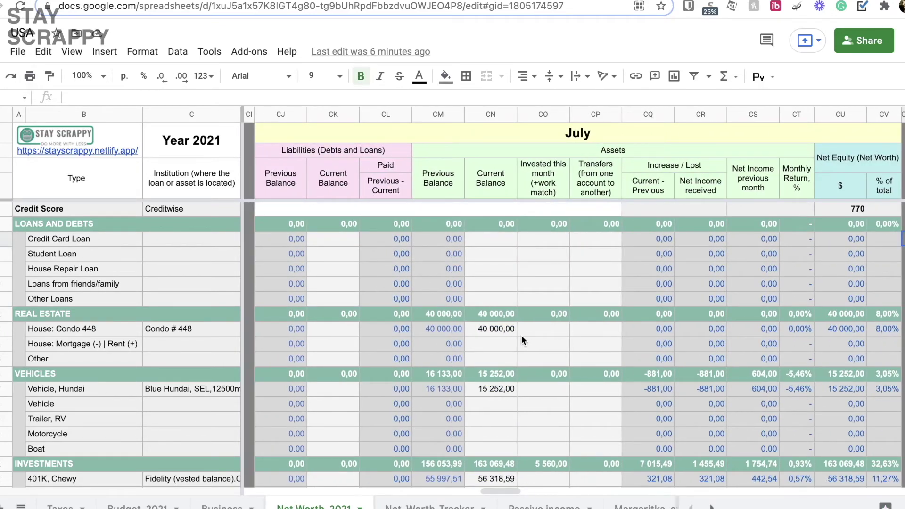
click(34, 314)
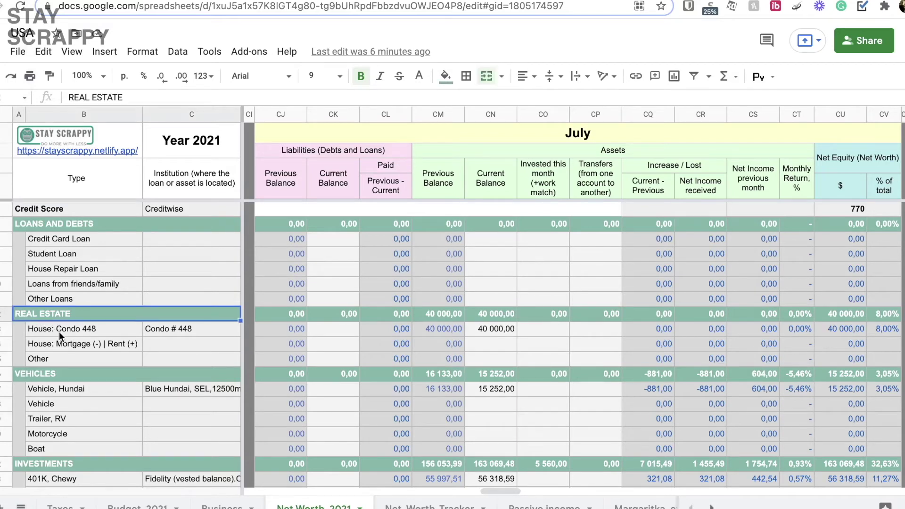
click(59, 331)
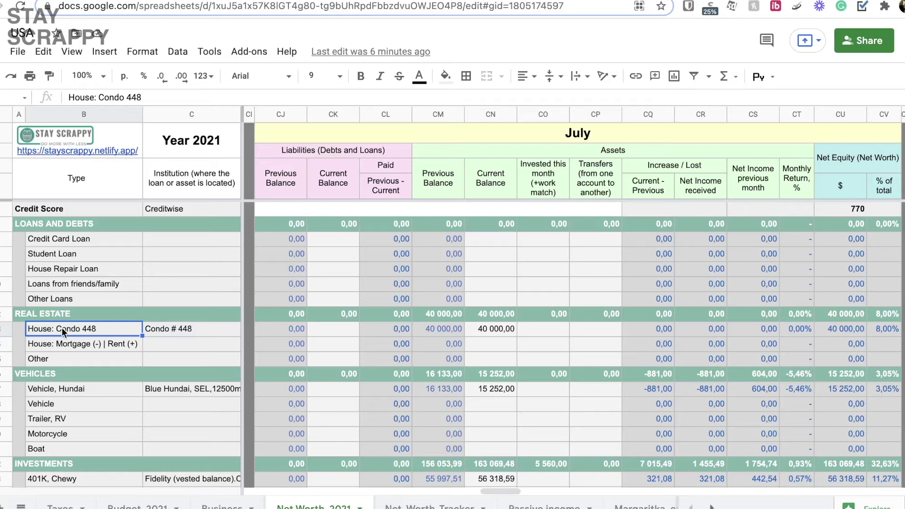
click(466, 330)
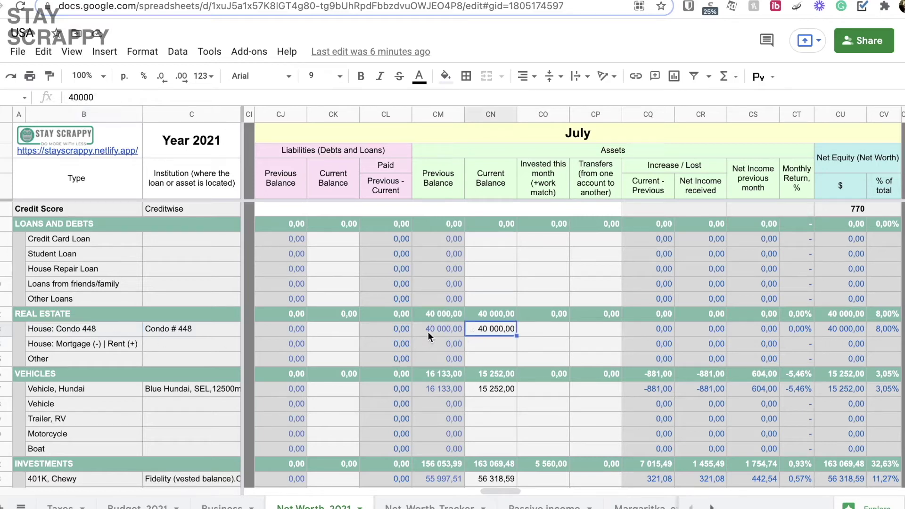
click(429, 332)
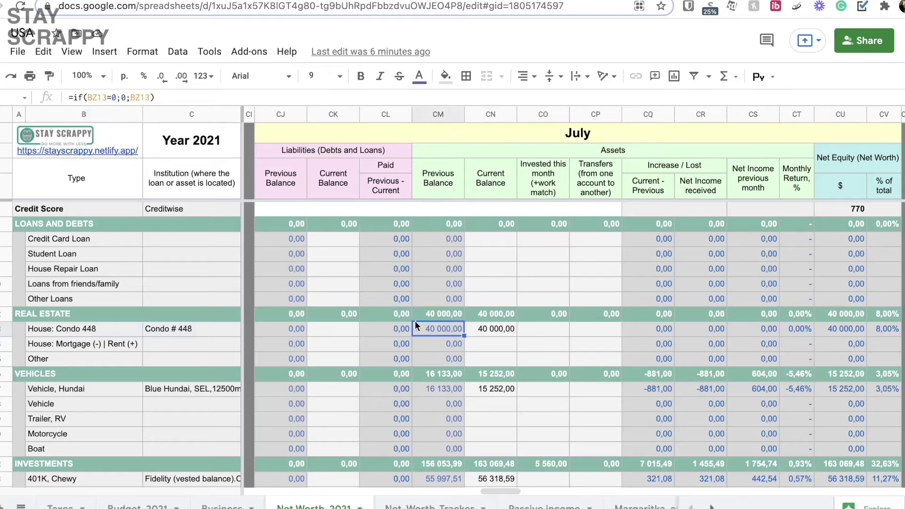
click(491, 332)
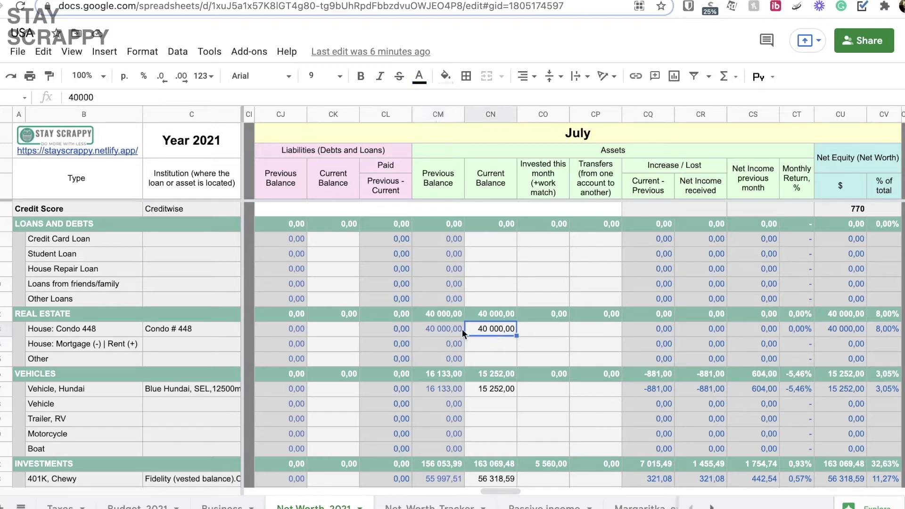
click(461, 331)
click(494, 336)
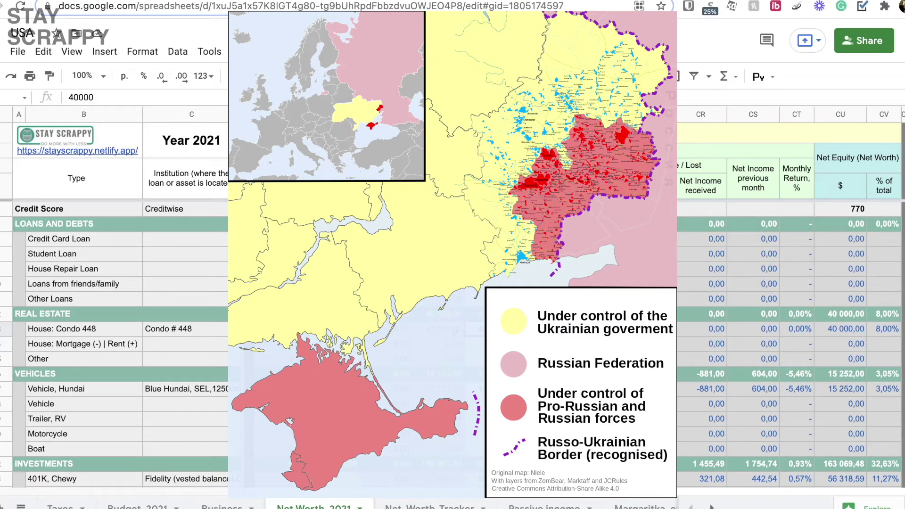
key(Tab)
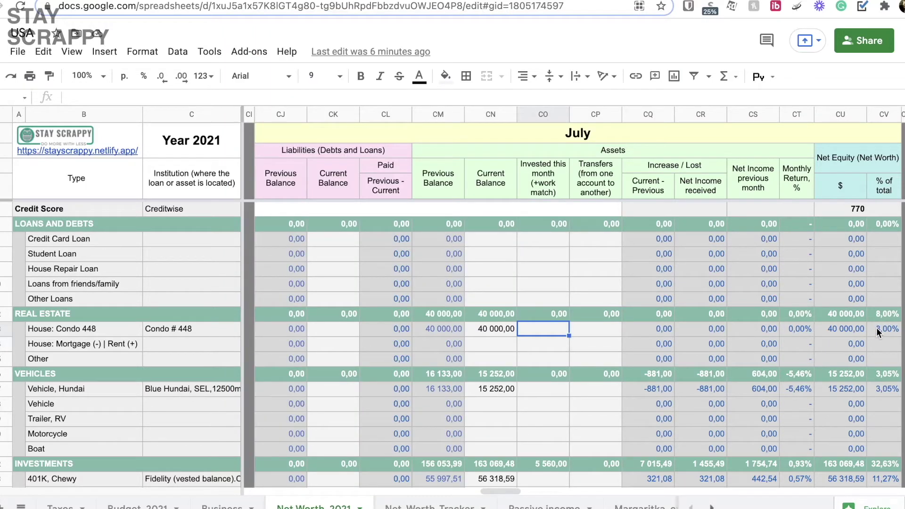
click(884, 328)
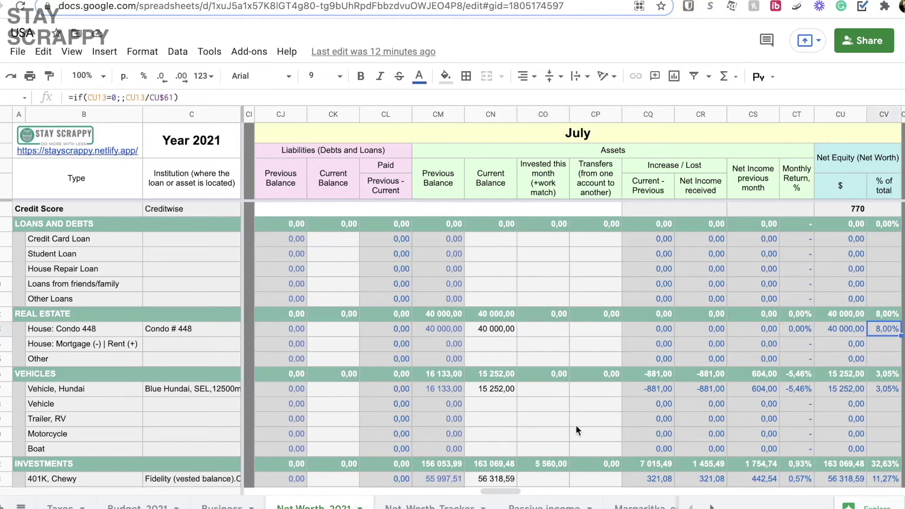
click(487, 389)
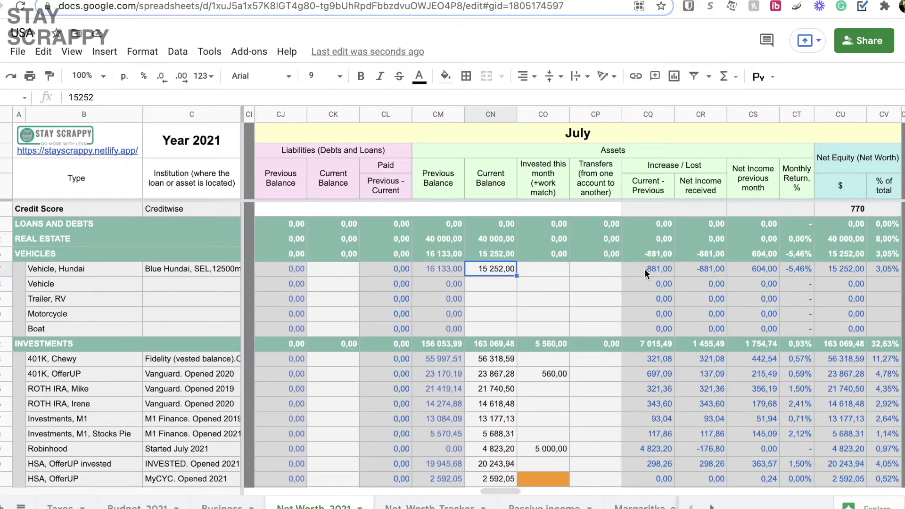
Inspect the car's balance-change and net income formulas, then collapse the vehicle rows to reveal investments
click(644, 269)
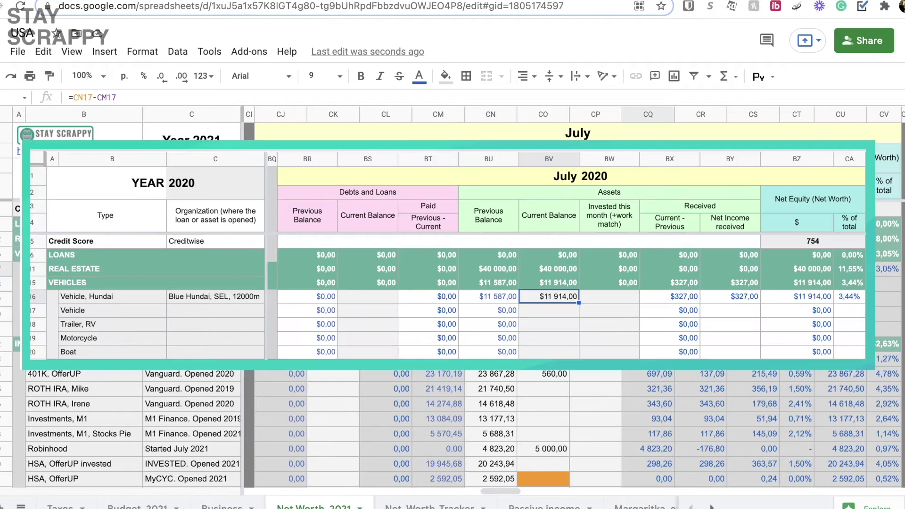
click(689, 271)
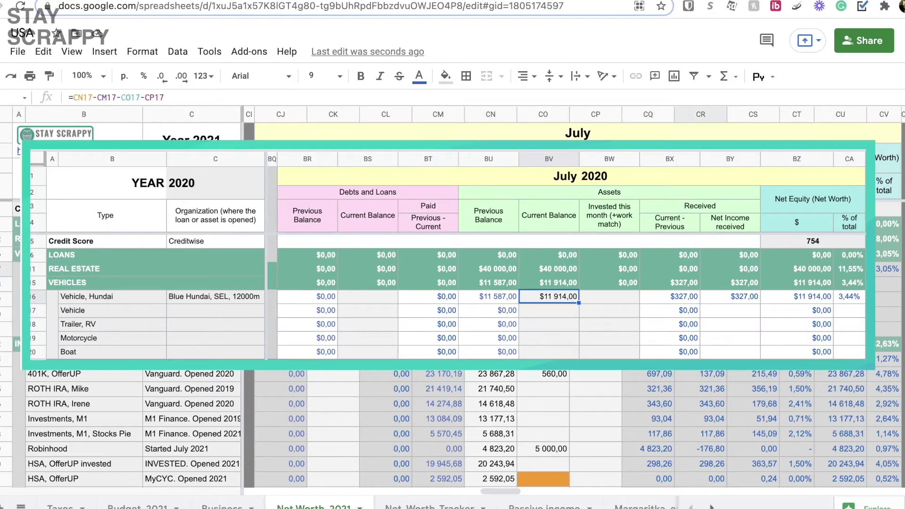
click(753, 271)
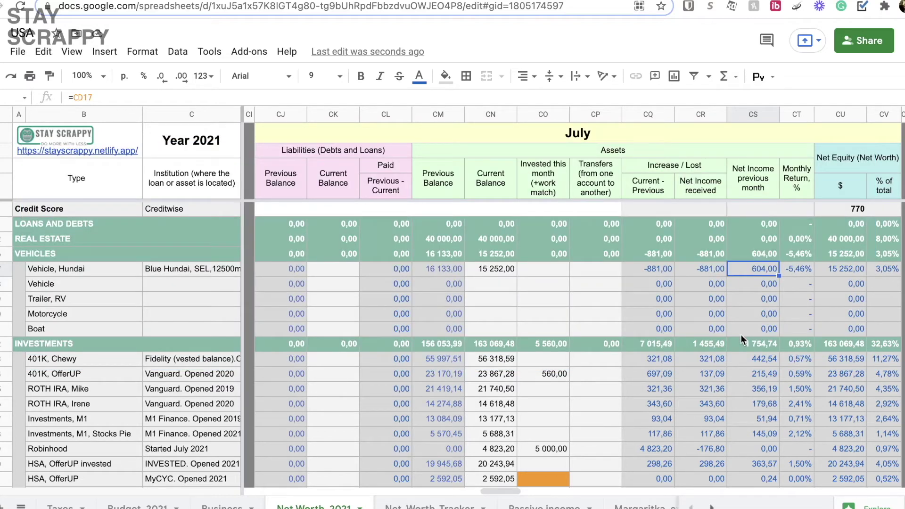
click(739, 335)
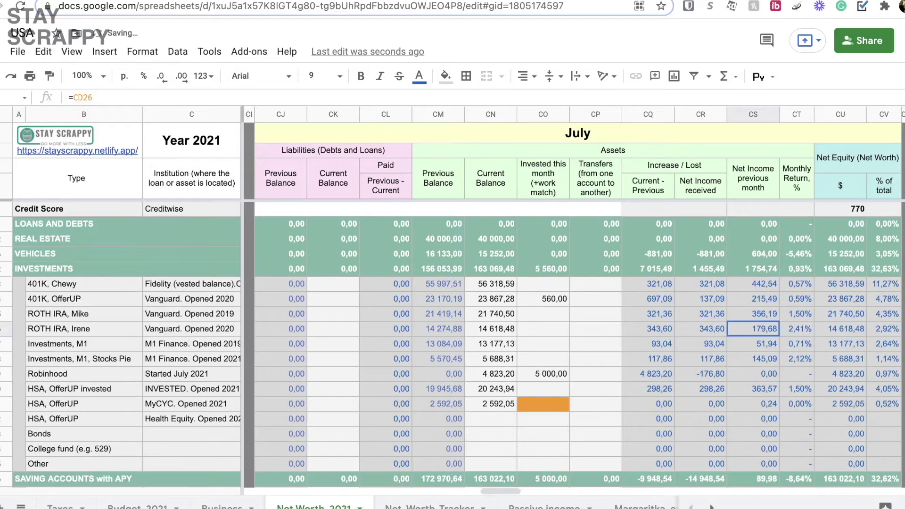
click(34, 268)
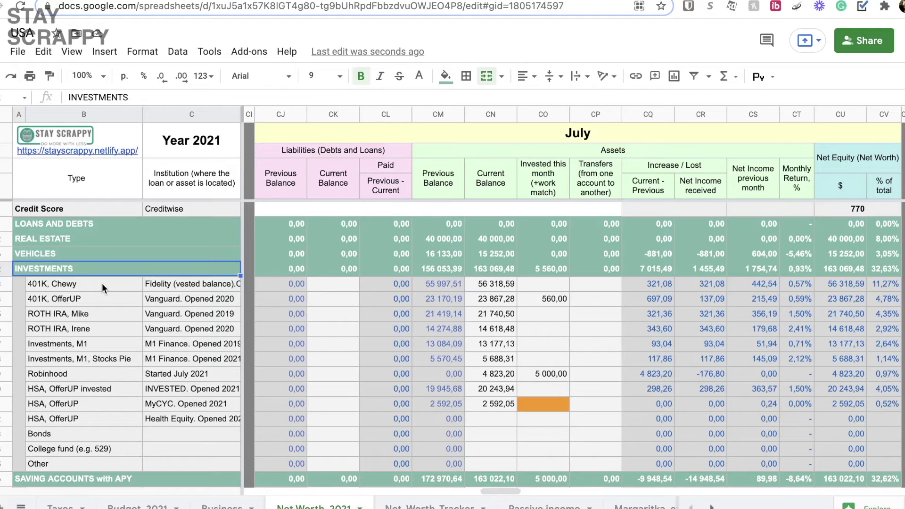
click(102, 284)
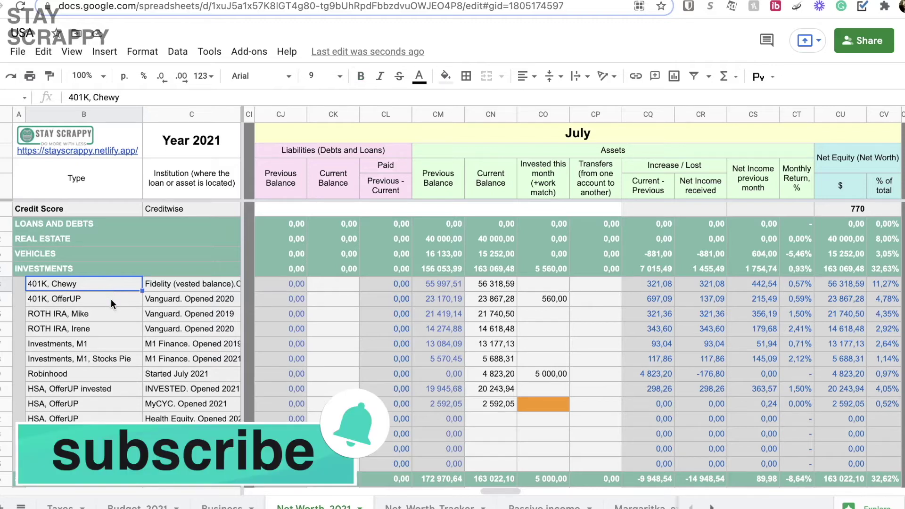
click(112, 302)
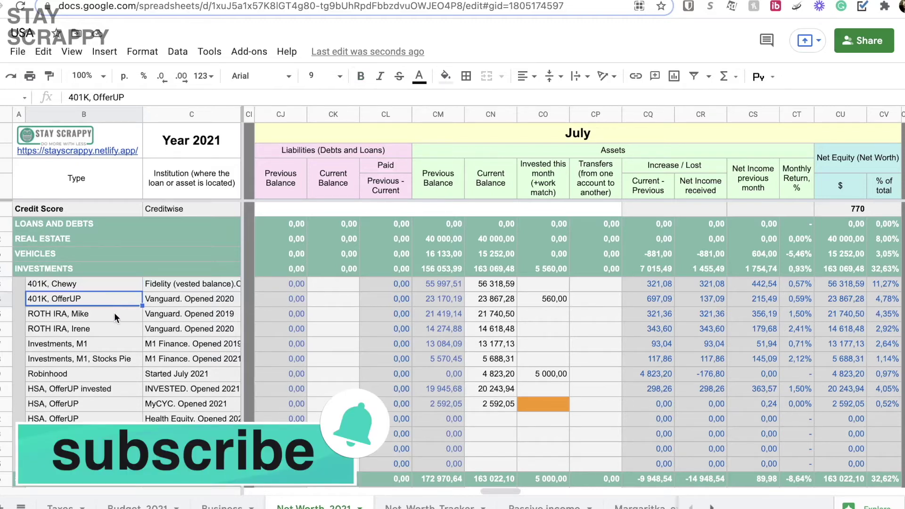
click(114, 317)
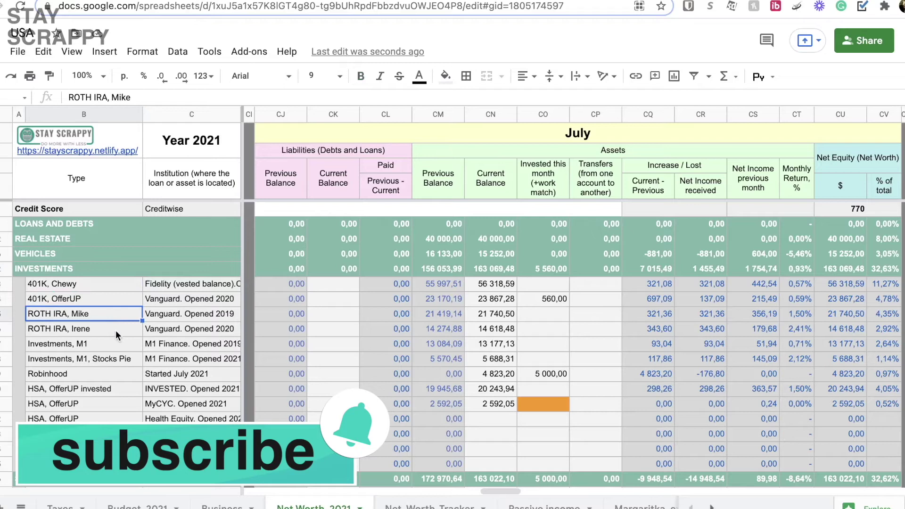
click(115, 330)
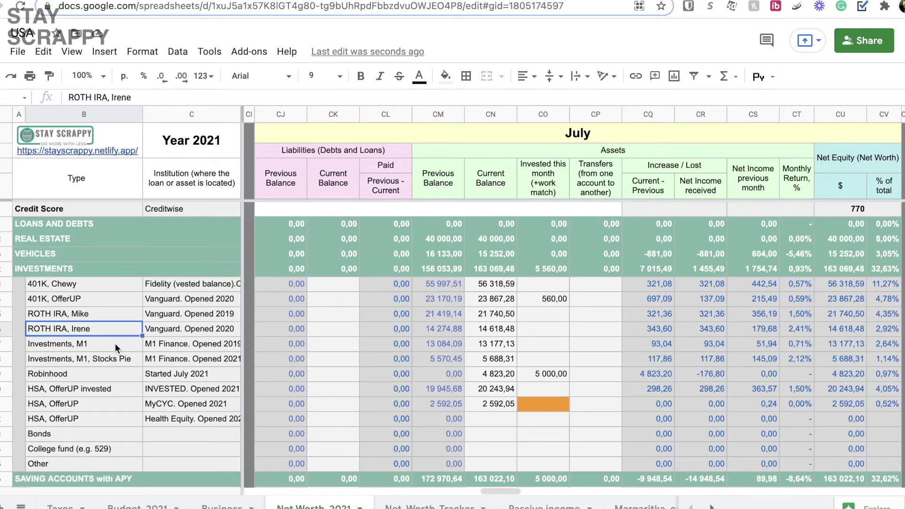
click(115, 344)
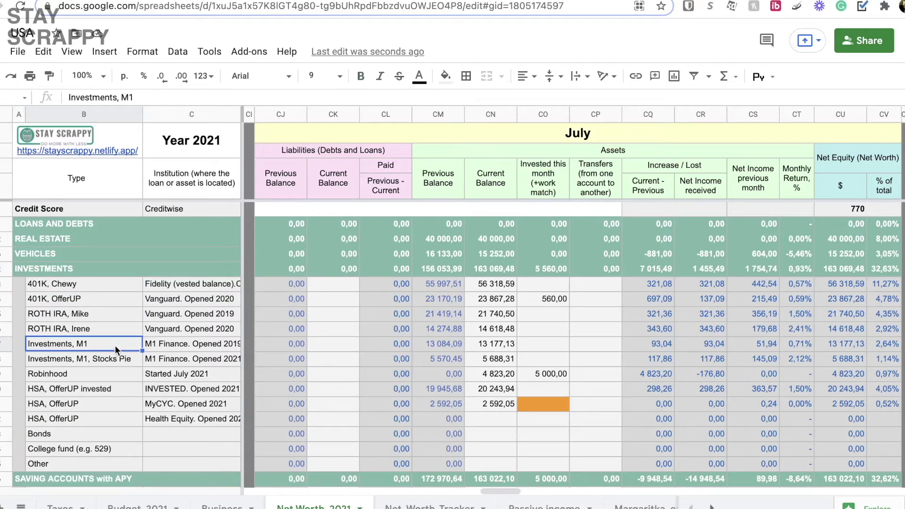
click(115, 357)
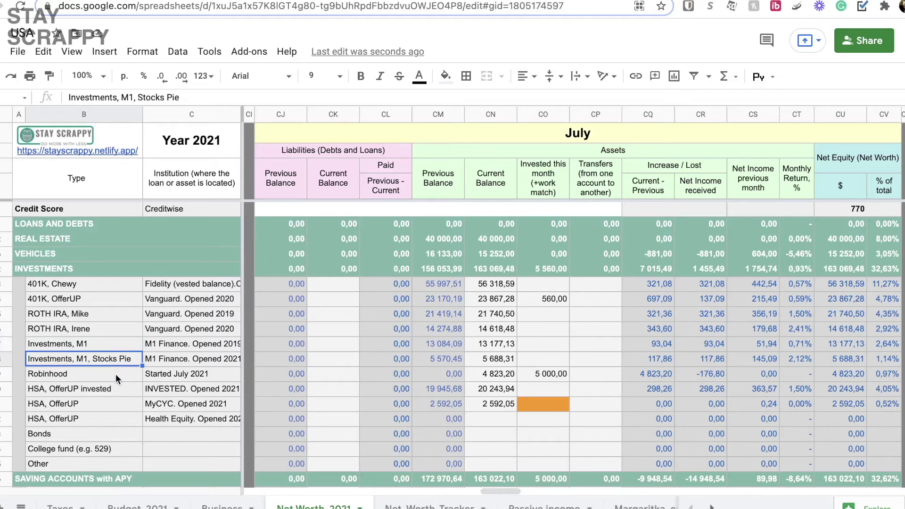
click(116, 374)
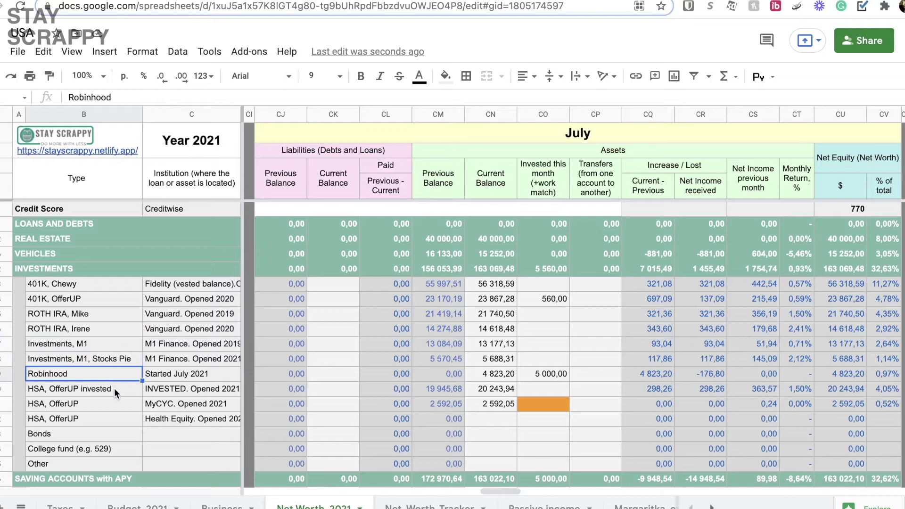
click(114, 388)
click(112, 404)
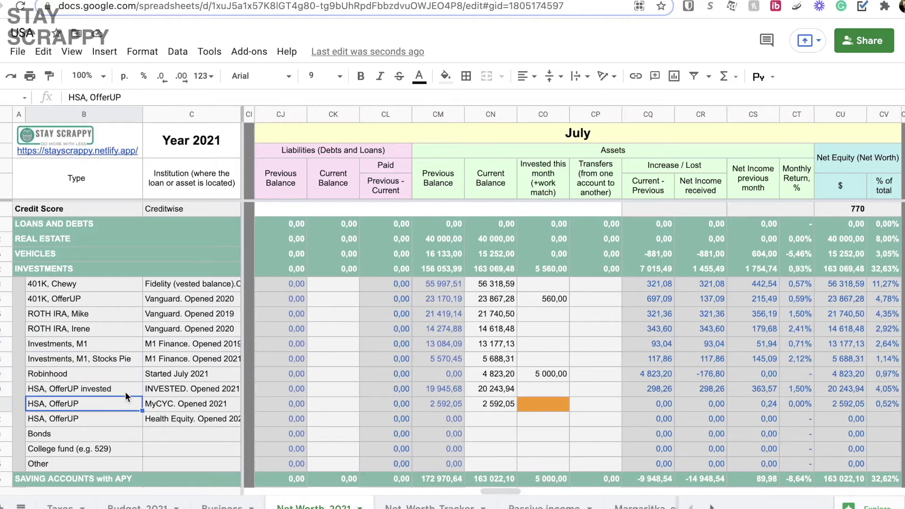
click(100, 422)
click(103, 435)
click(104, 448)
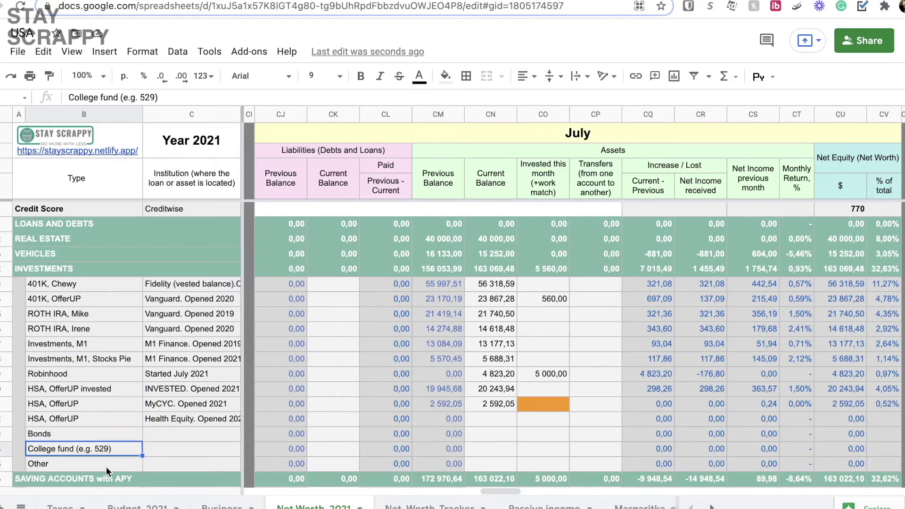
click(106, 464)
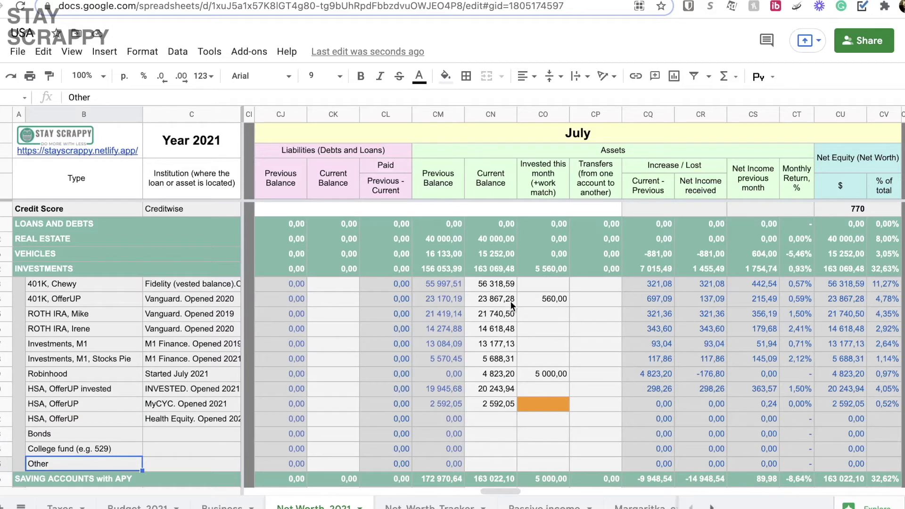
drag(493, 283, 499, 415)
click(612, 355)
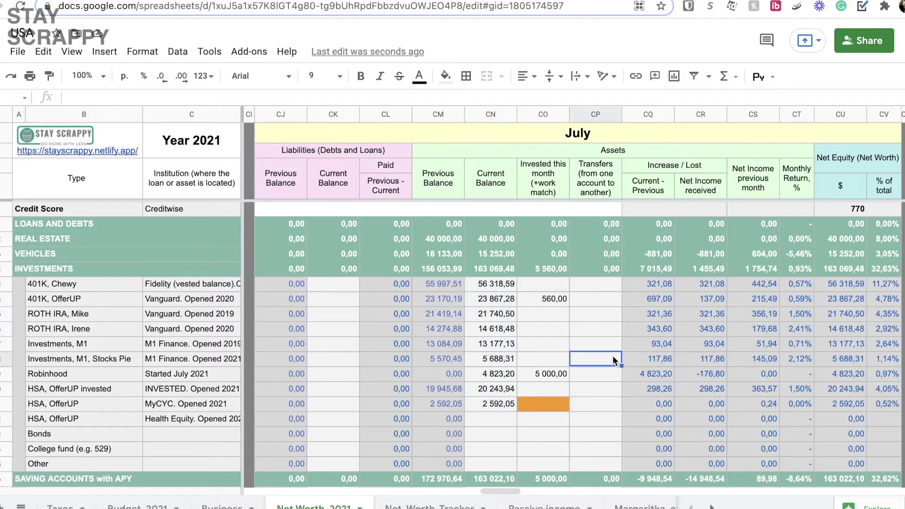
click(803, 330)
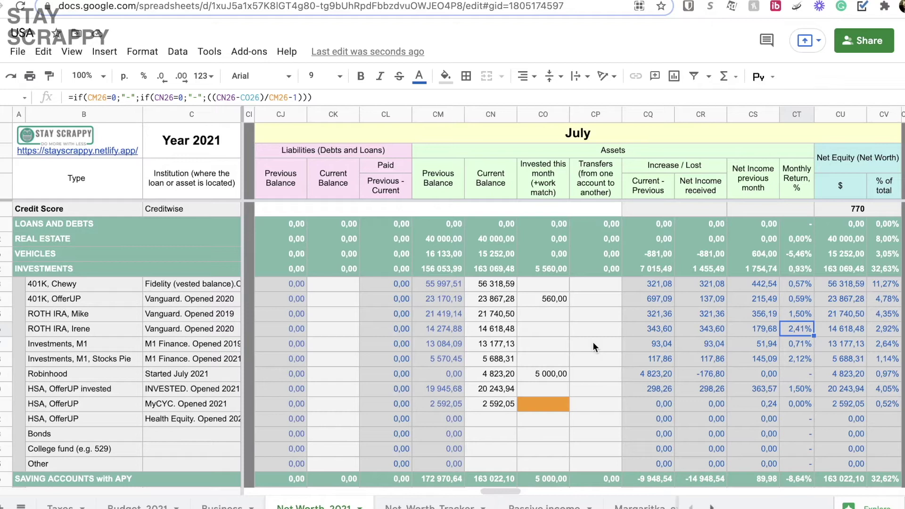
click(556, 300)
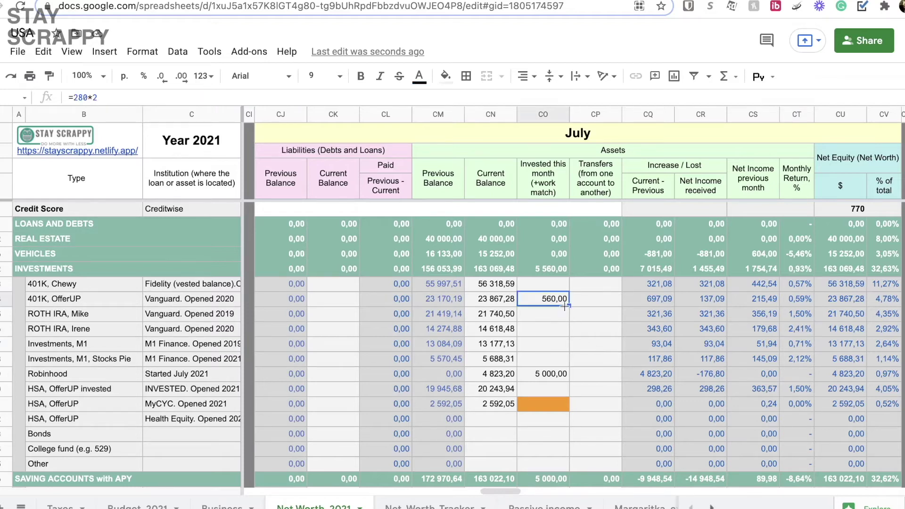
click(560, 374)
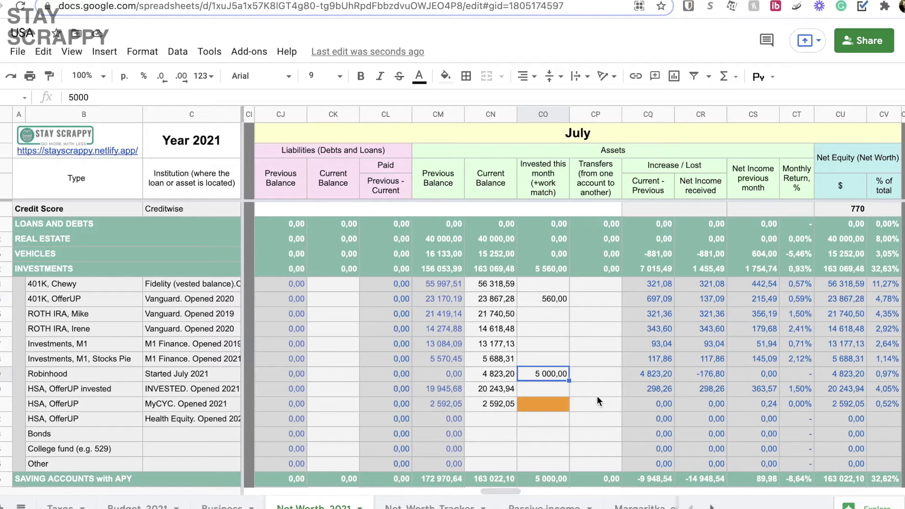
click(597, 396)
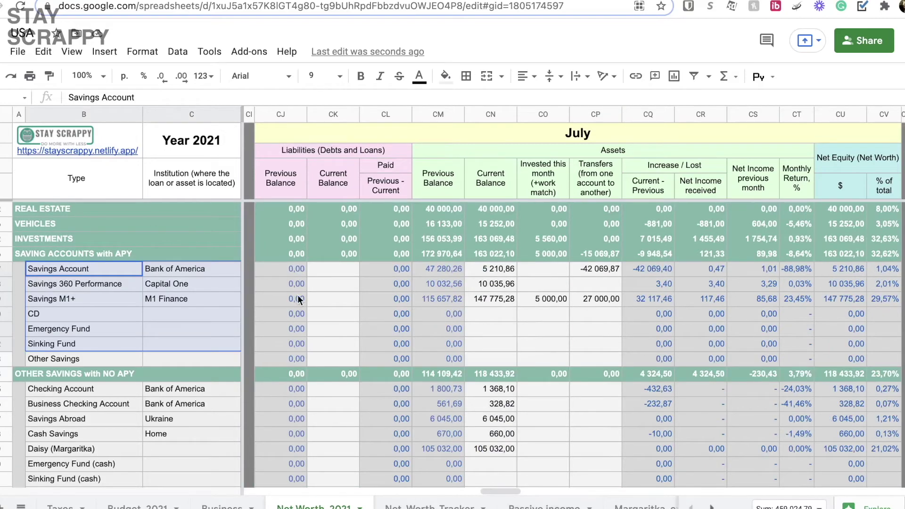
click(121, 252)
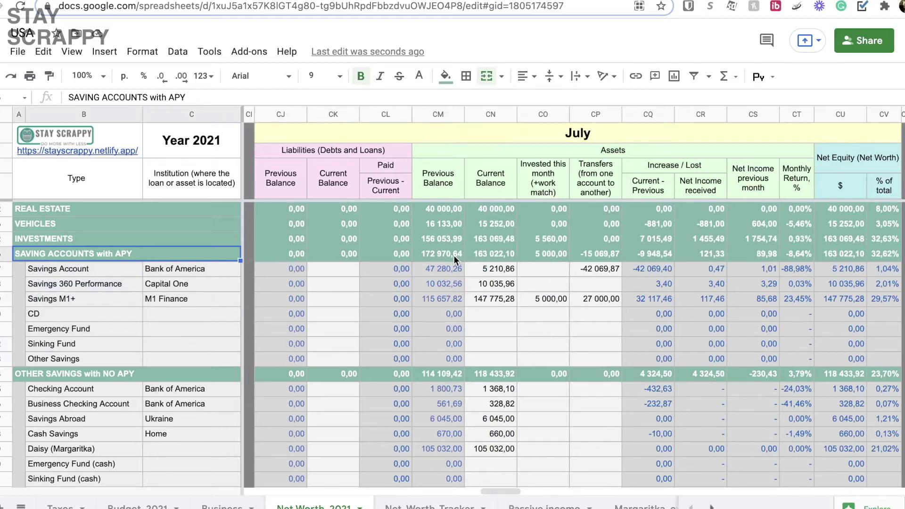
drag(450, 269, 450, 357)
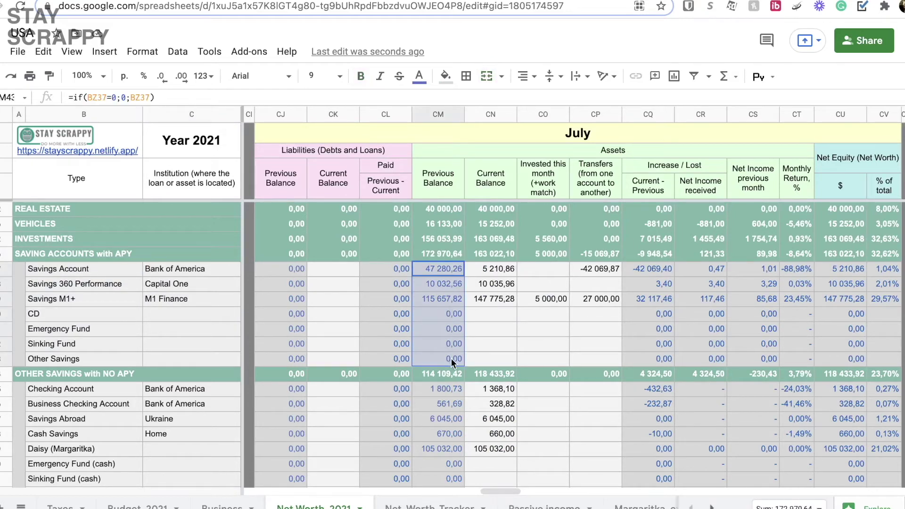
drag(502, 259, 503, 357)
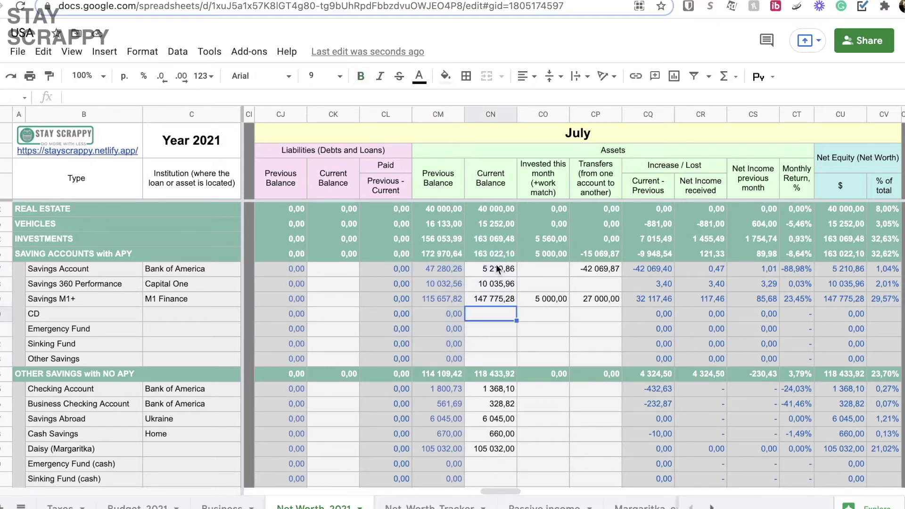
drag(495, 264, 497, 358)
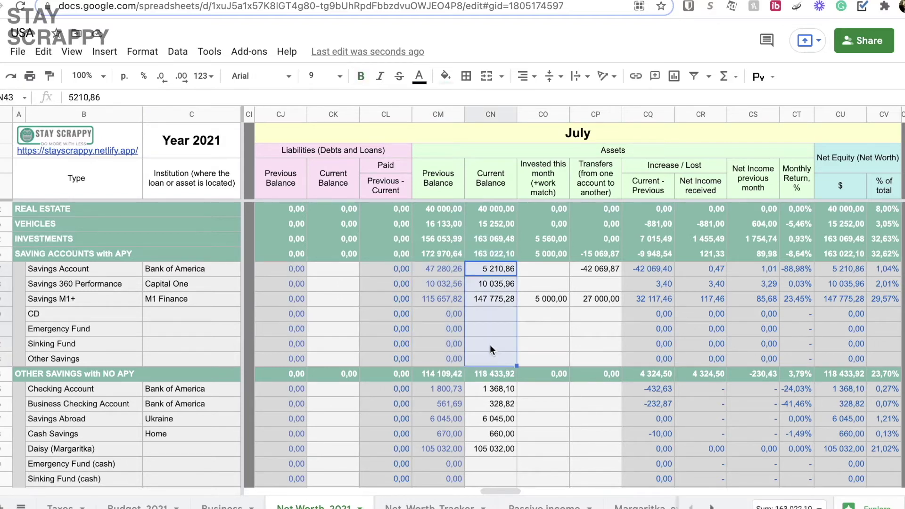
click(558, 316)
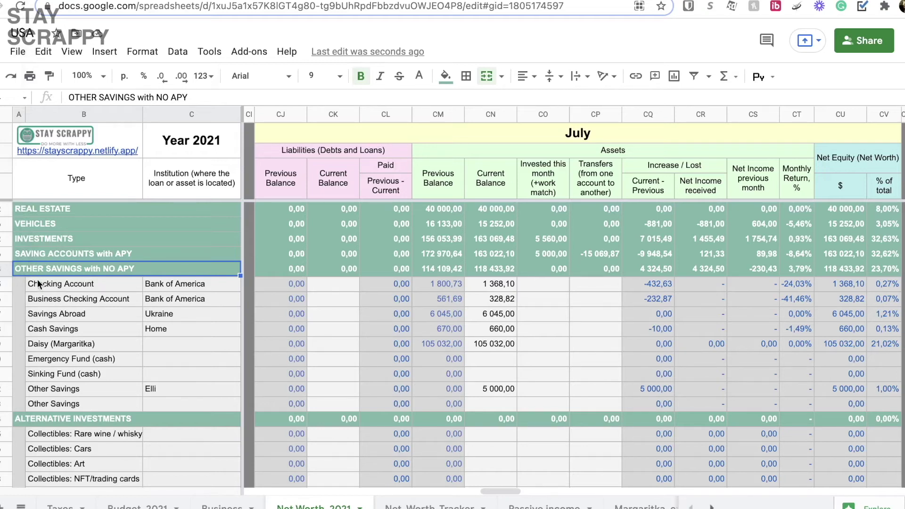
click(69, 284)
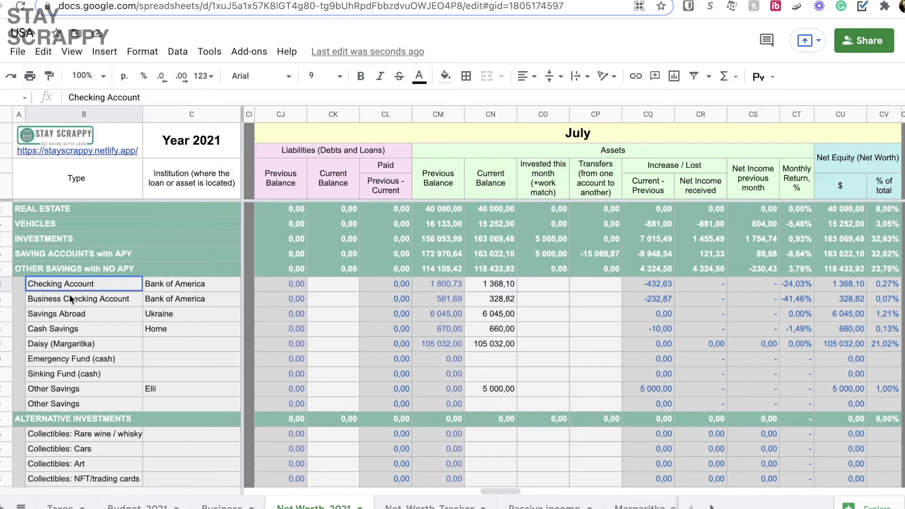
shift+click(70, 294)
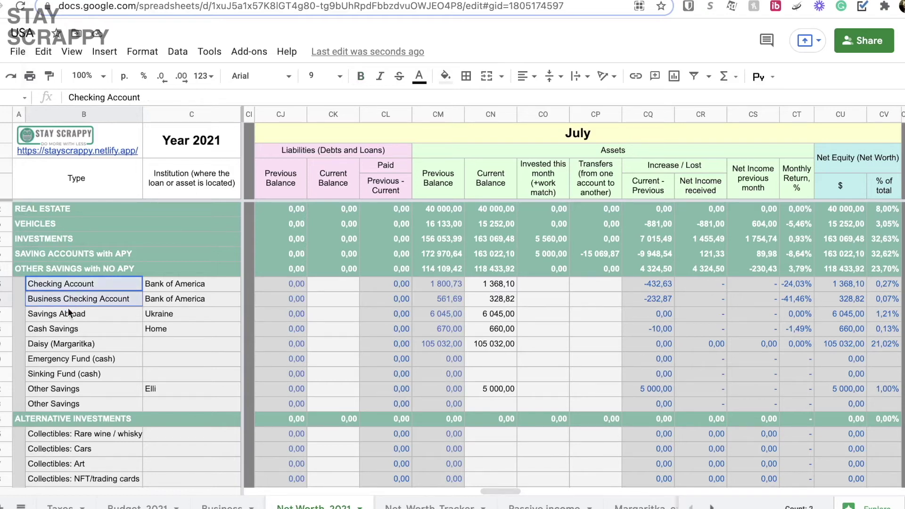
shift+click(70, 314)
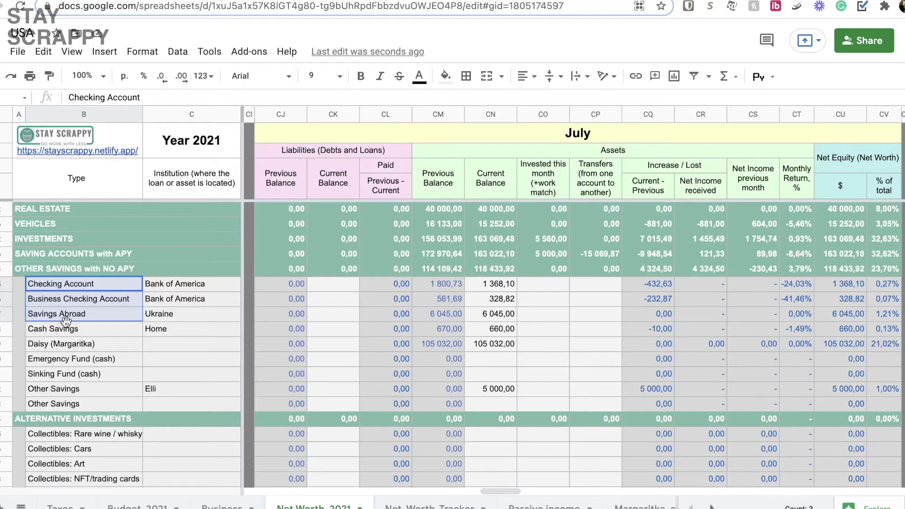
shift+click(66, 329)
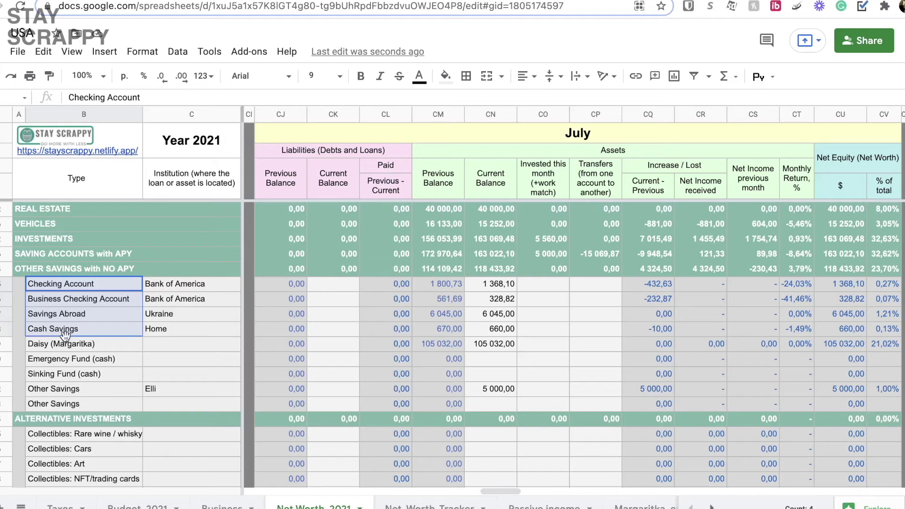
shift+click(66, 342)
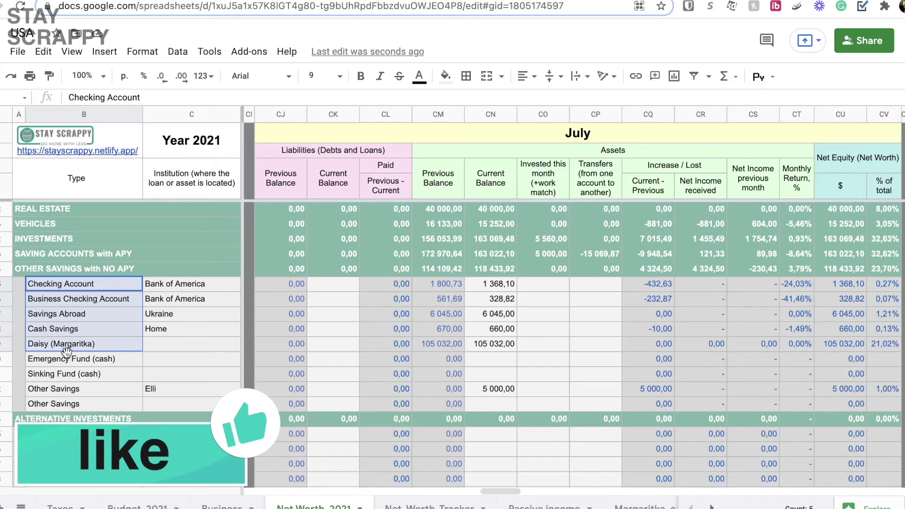
shift+click(66, 358)
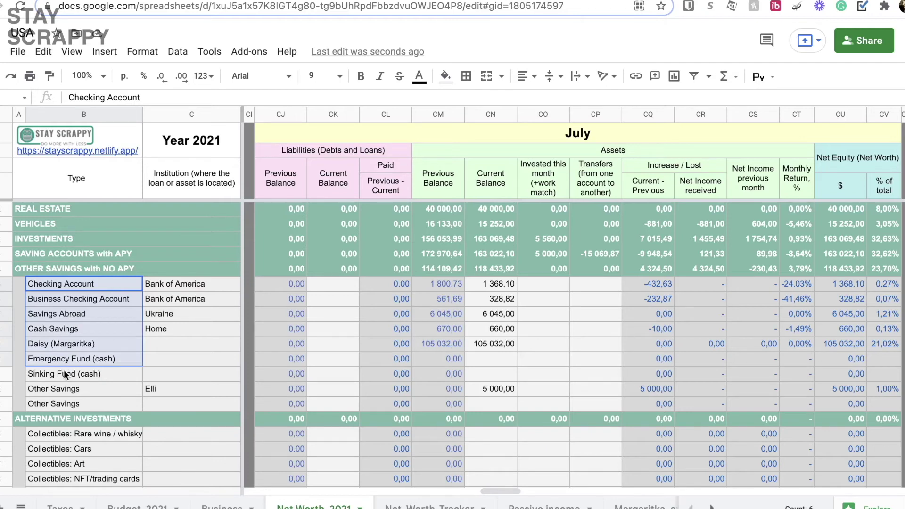
shift+click(64, 371)
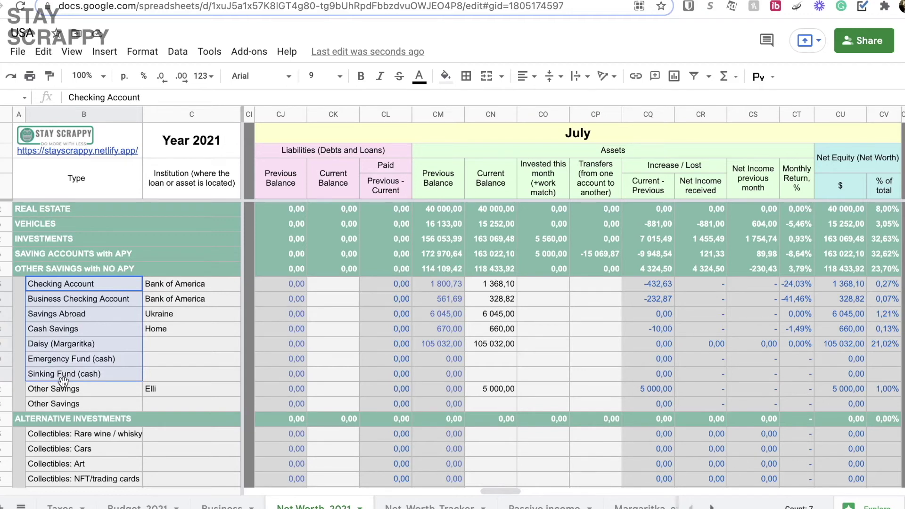
shift+click(63, 385)
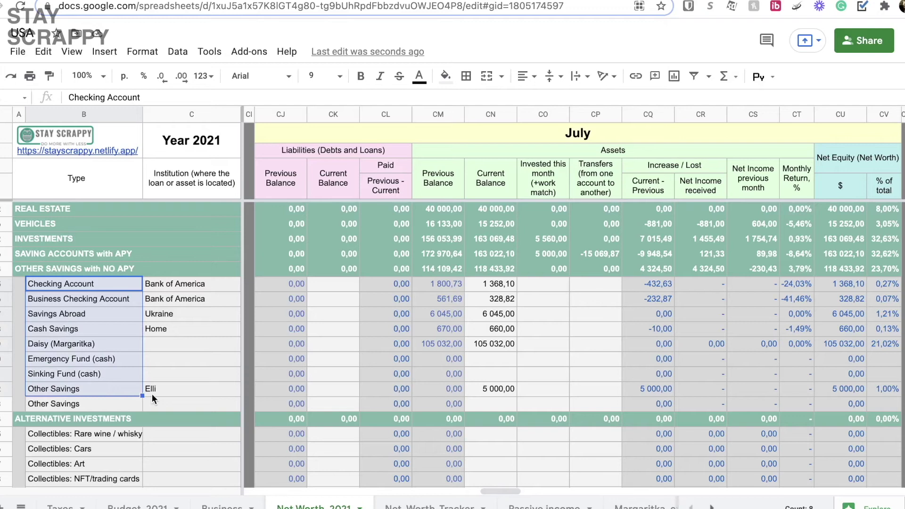
click(122, 390)
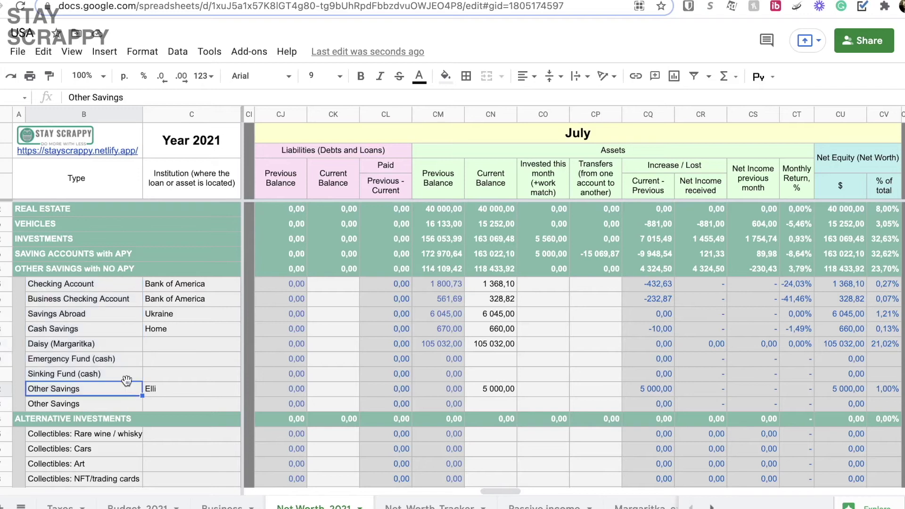
click(499, 346)
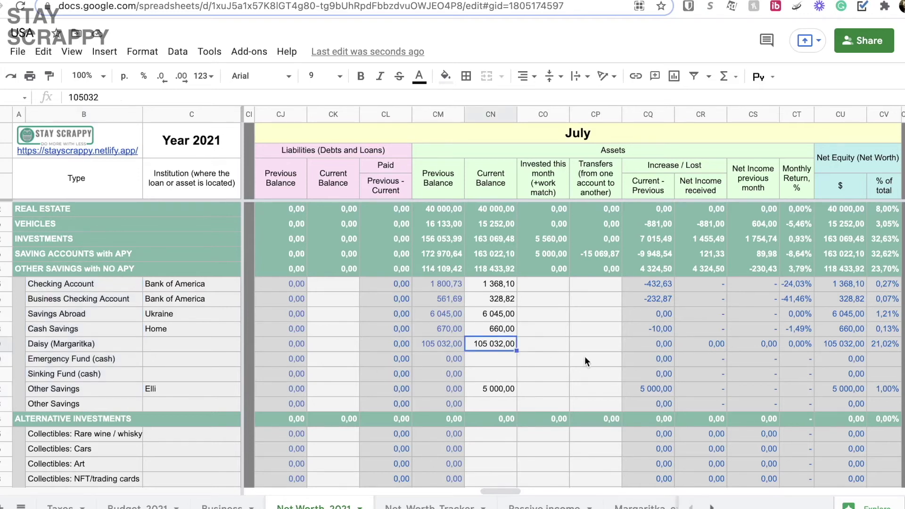
click(131, 350)
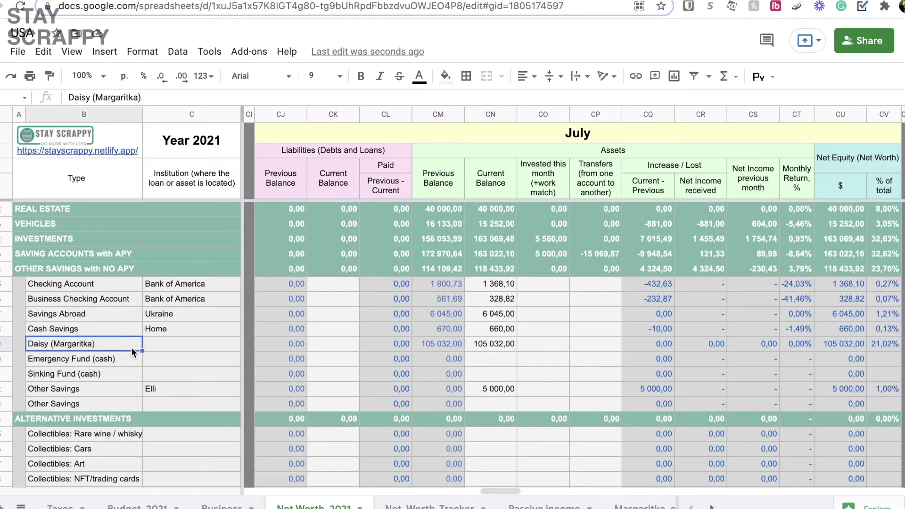
click(499, 347)
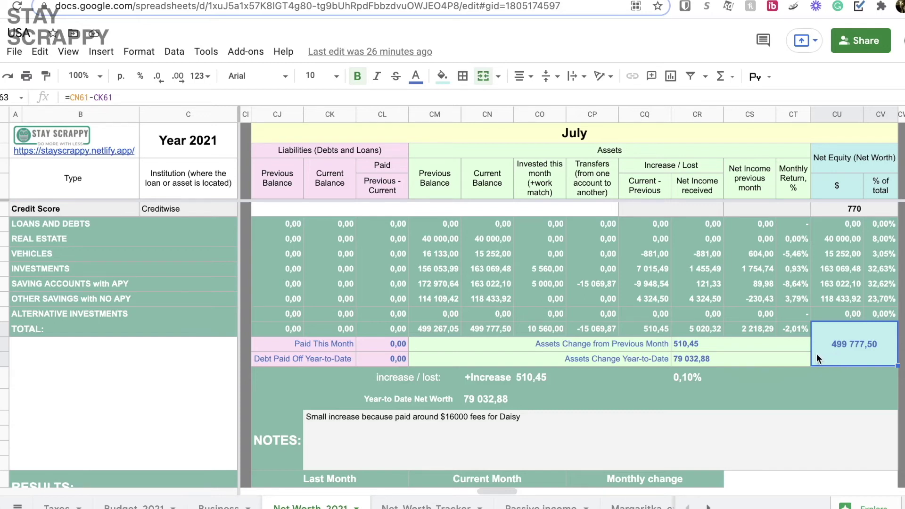
click(785, 348)
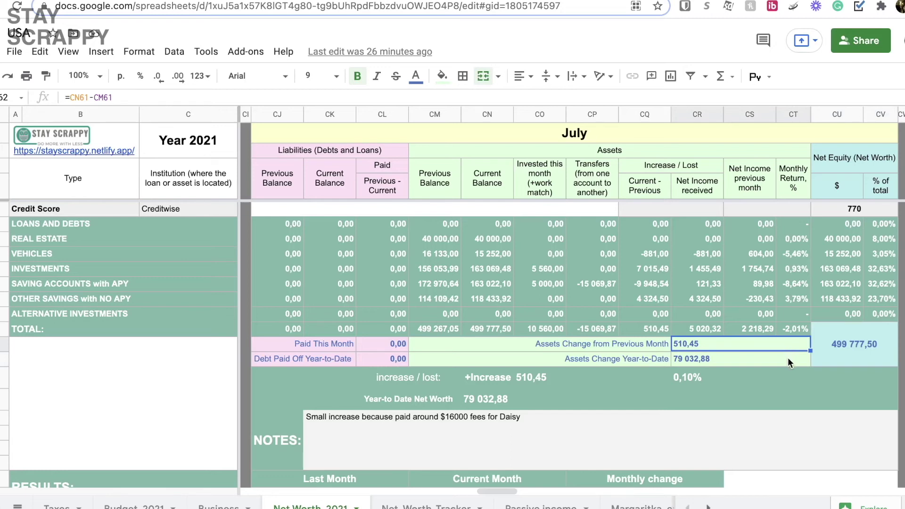
click(724, 387)
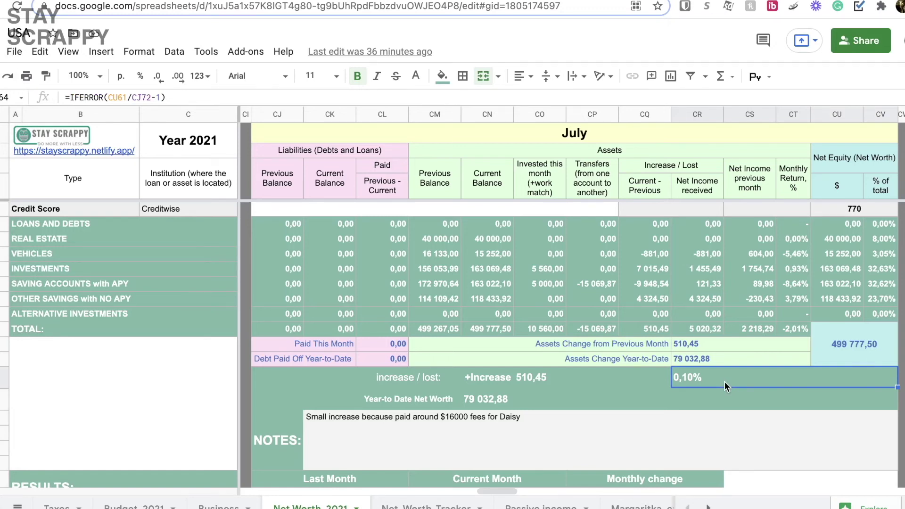
click(698, 189)
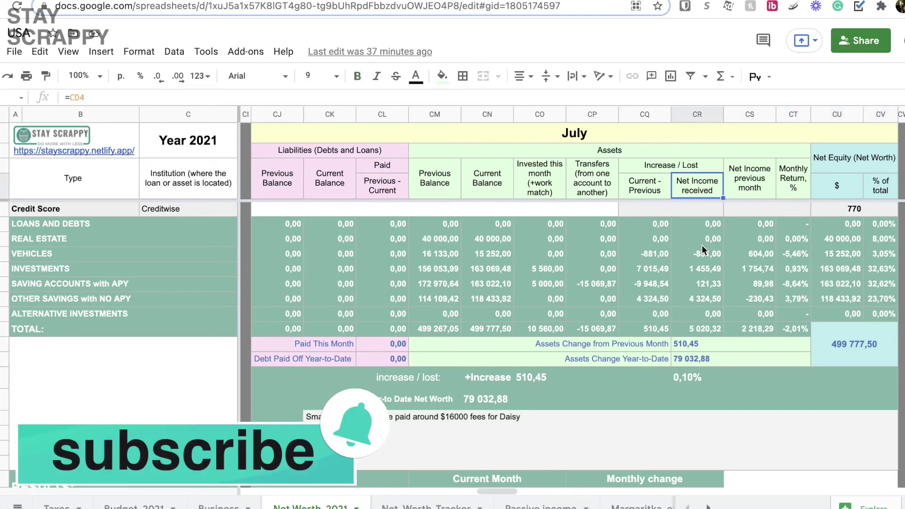
click(700, 269)
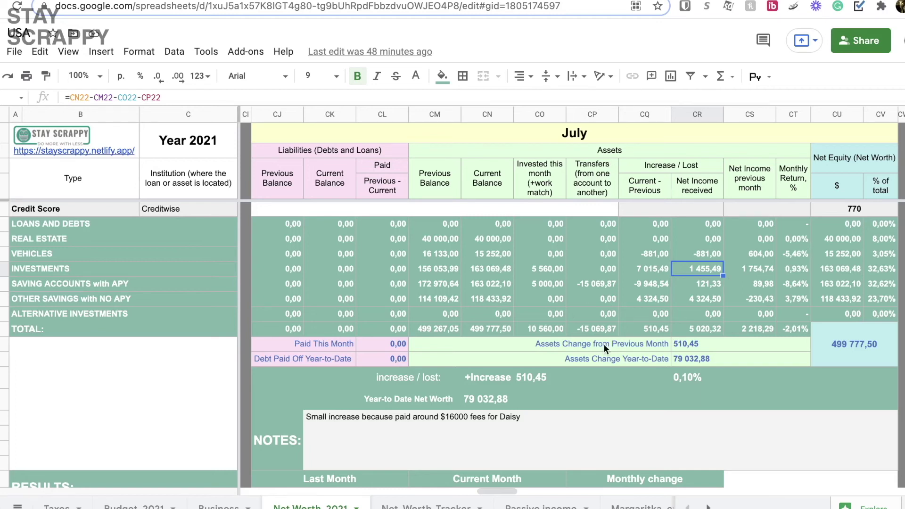
scroll(604, 345, down, 1)
Scroll down to the NetWorth cumulative total chart and verify the July bar reads 499 777,50
scroll(603, 347, down, 1)
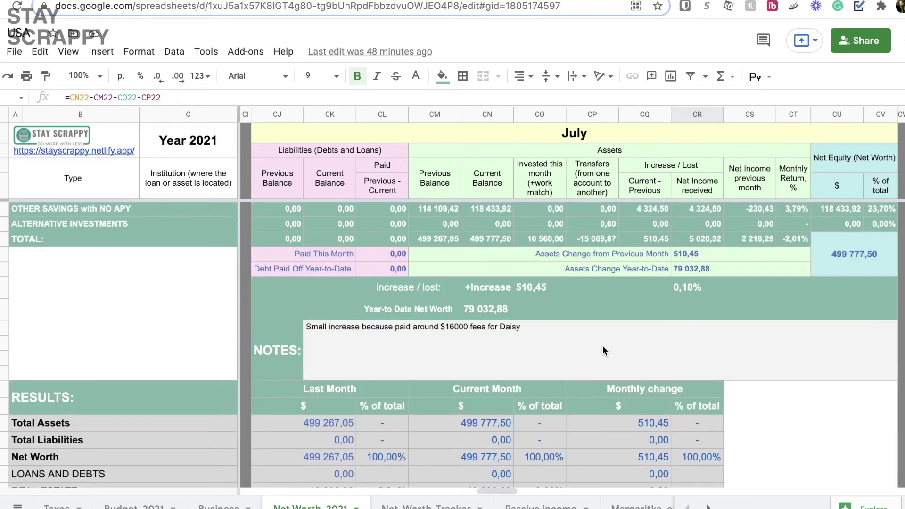
scroll(601, 348, down, 1)
scroll(601, 352, down, 1)
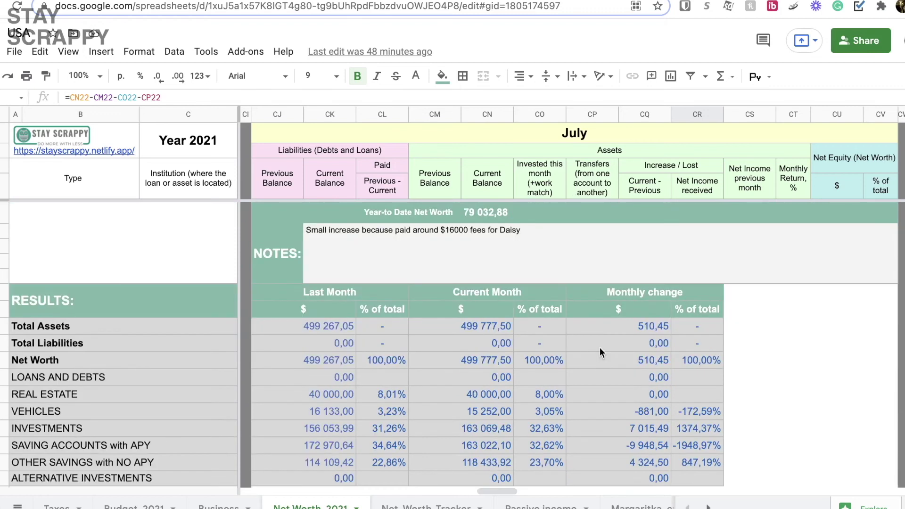
scroll(600, 353, down, 2)
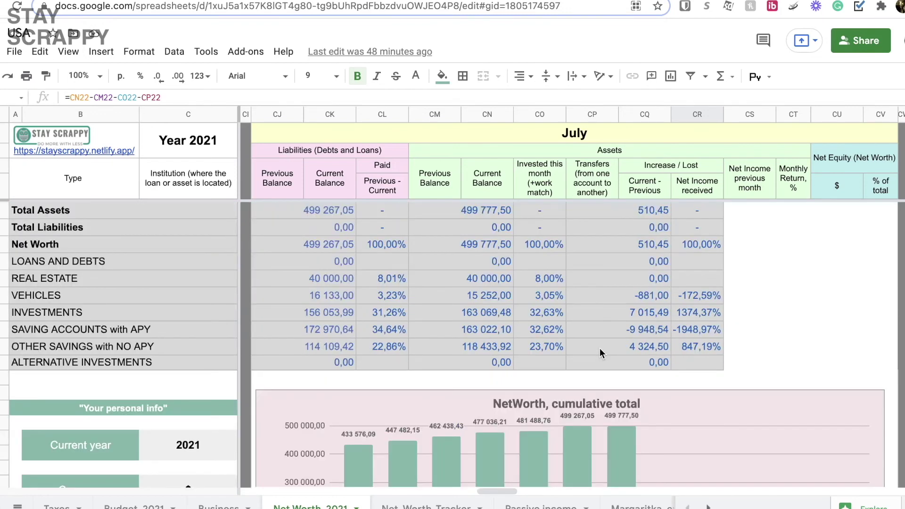
scroll(599, 353, down, 1)
scroll(599, 353, down, 1)
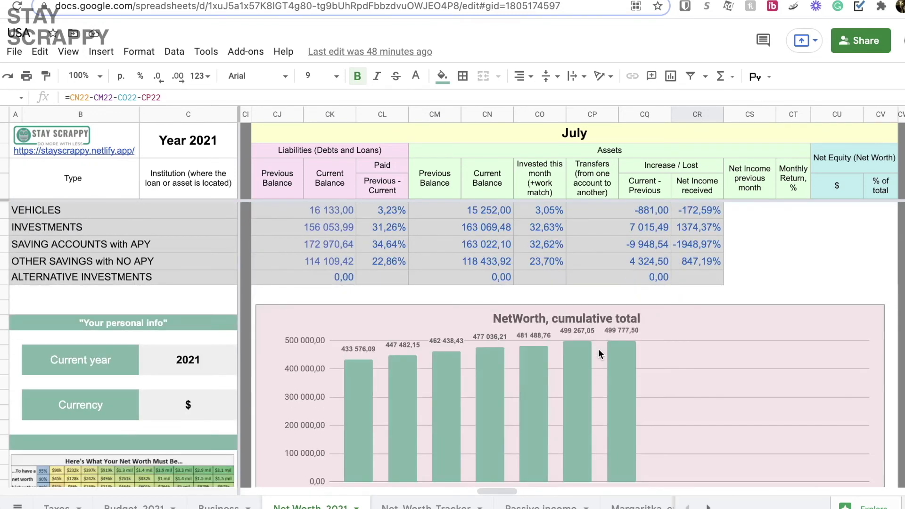
scroll(598, 353, down, 1)
scroll(598, 353, down, 1)
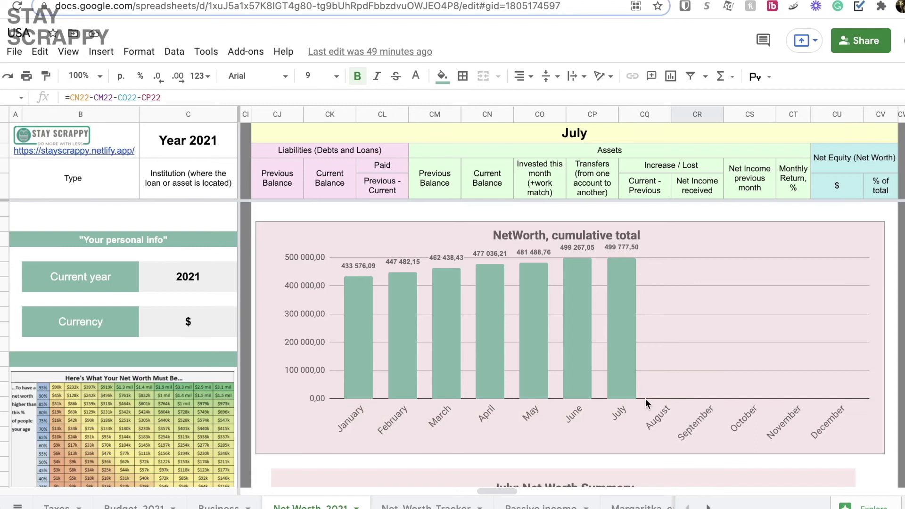
Scroll through the July Net Worth Summary pie chart down to the July Investments pie chart
scroll(645, 398, down, 5)
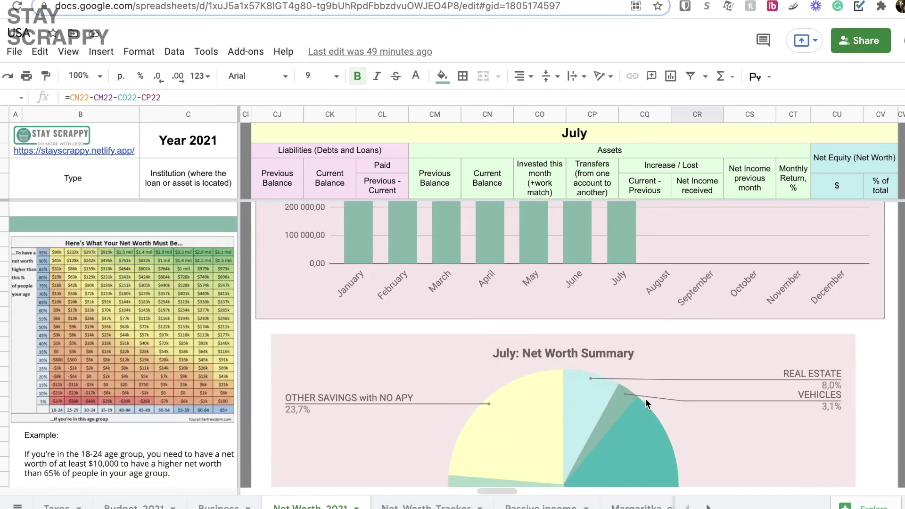
scroll(645, 402, down, 1)
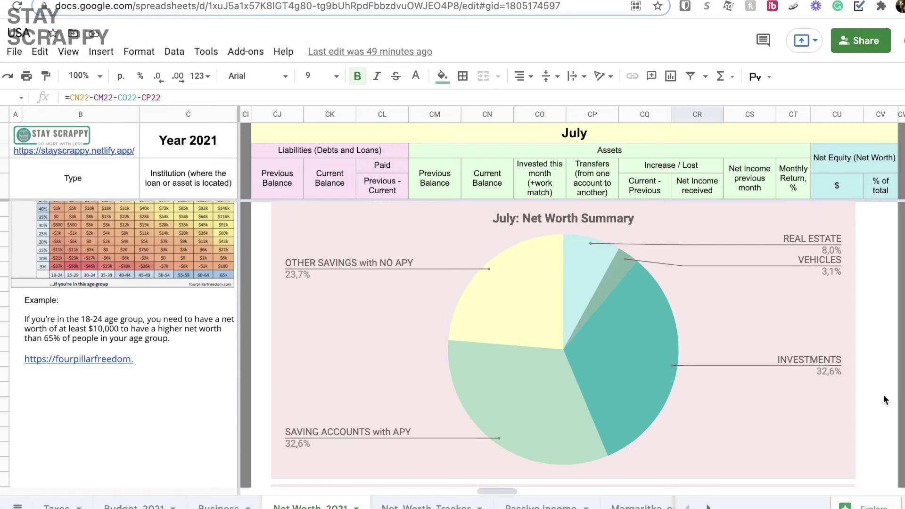
scroll(882, 398, down, 1)
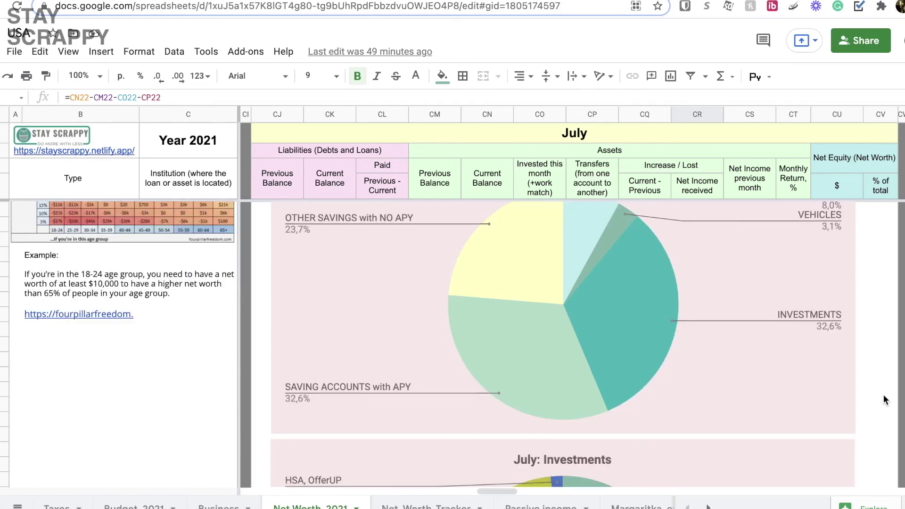
scroll(883, 395, down, 5)
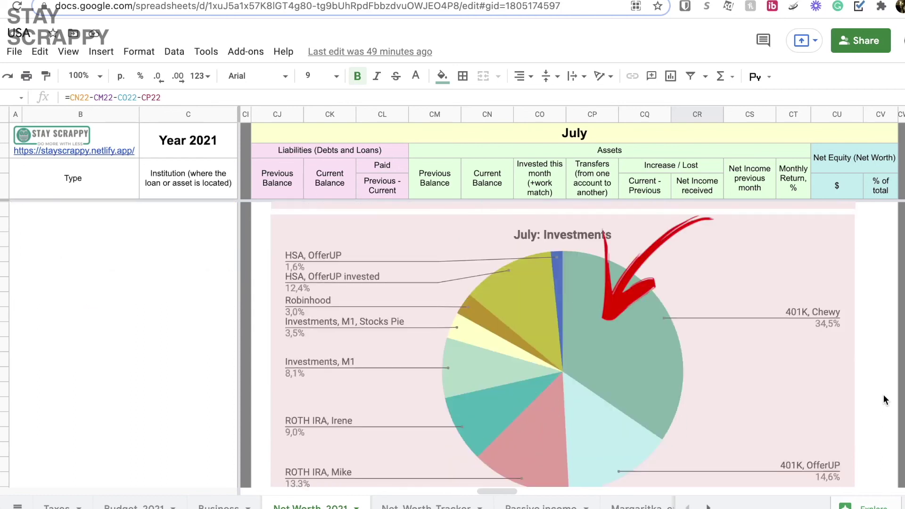
scroll(883, 395, down, 1)
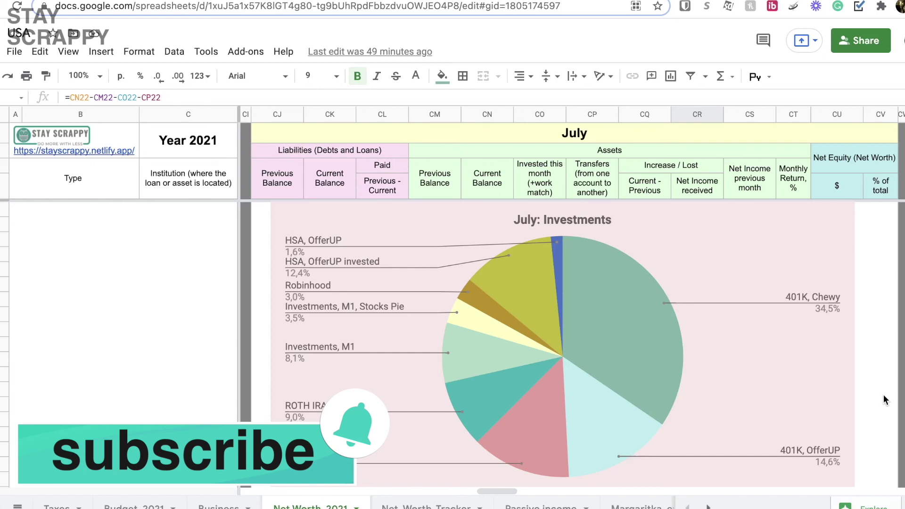
Scroll down to confirm the Liabilities monthly change chart stays at 0,00 through July
scroll(883, 395, down, 4)
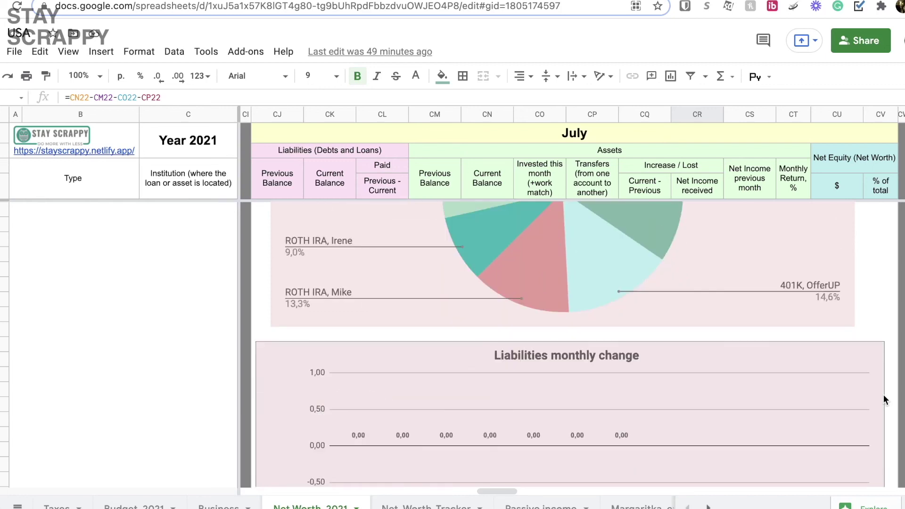
scroll(882, 395, down, 2)
scroll(883, 394, down, 1)
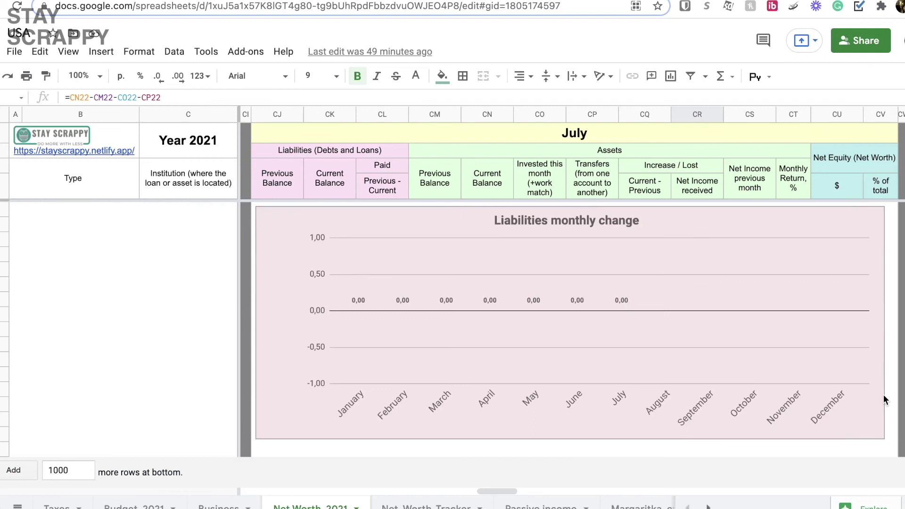
Return to the July totals table and select the 499 777,50 net worth cell
scroll(882, 394, up, 4)
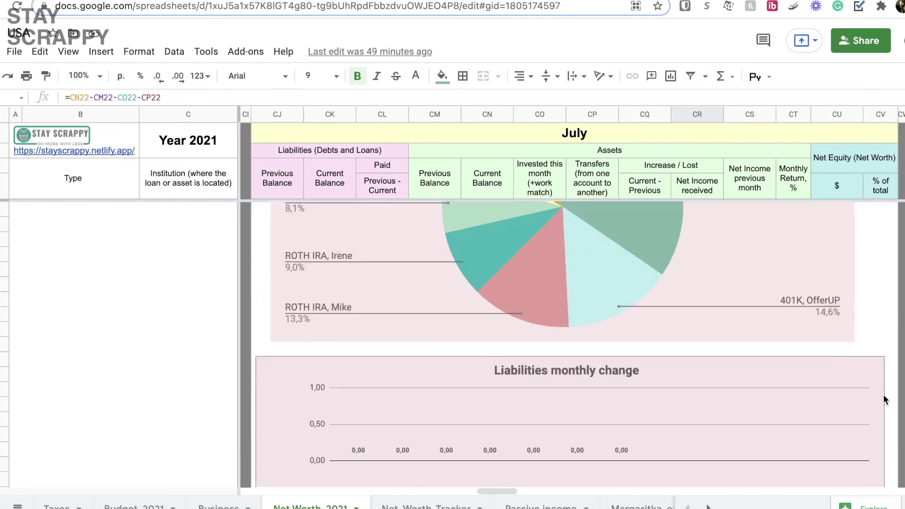
scroll(883, 394, up, 3)
scroll(883, 395, up, 6)
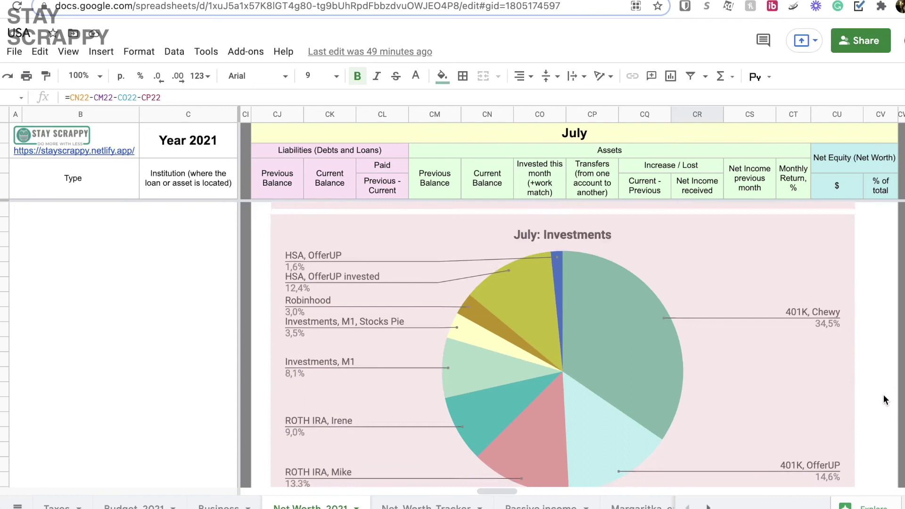
scroll(883, 395, up, 3)
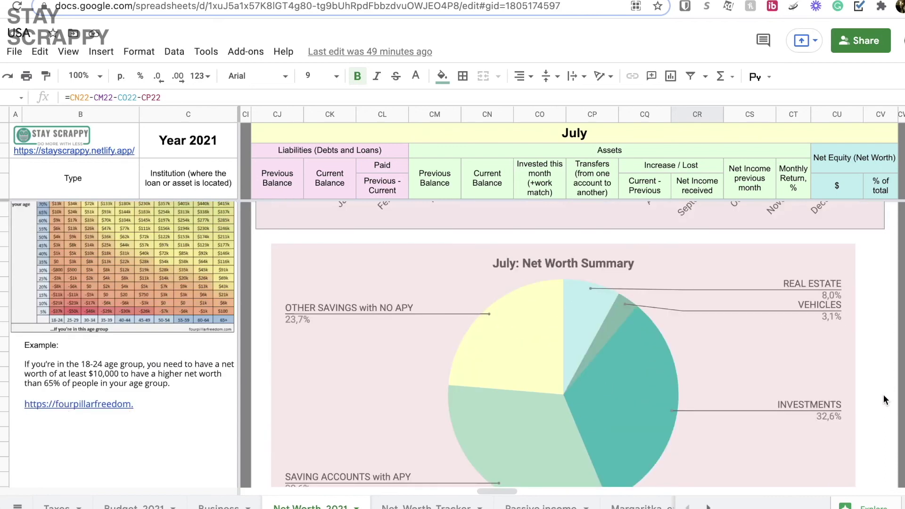
scroll(882, 394, up, 6)
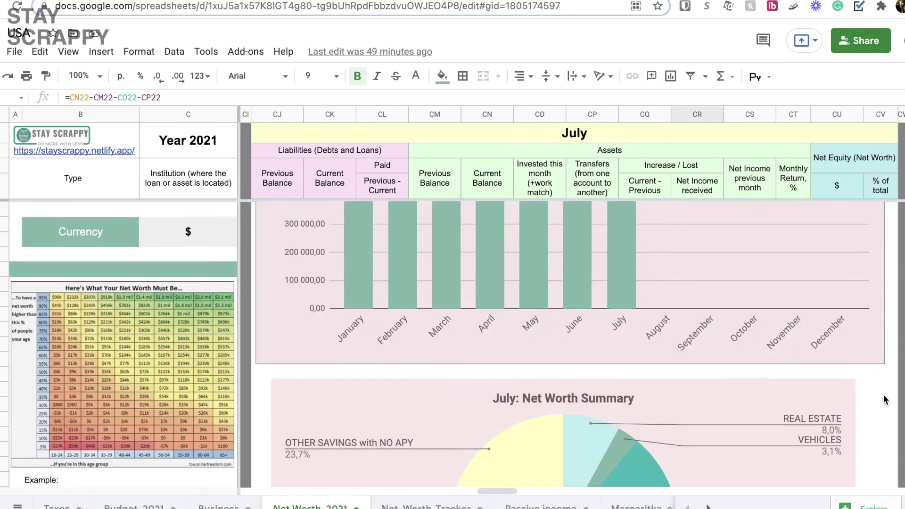
scroll(882, 395, up, 4)
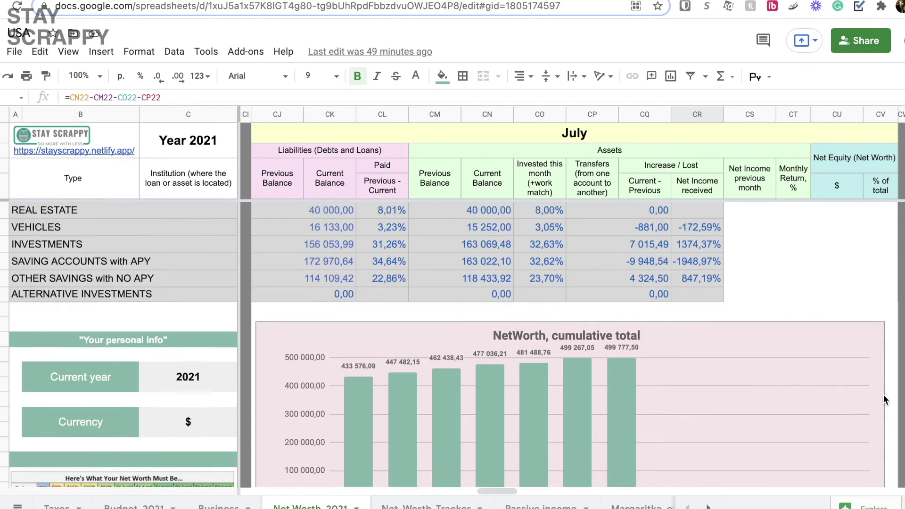
scroll(883, 394, up, 6)
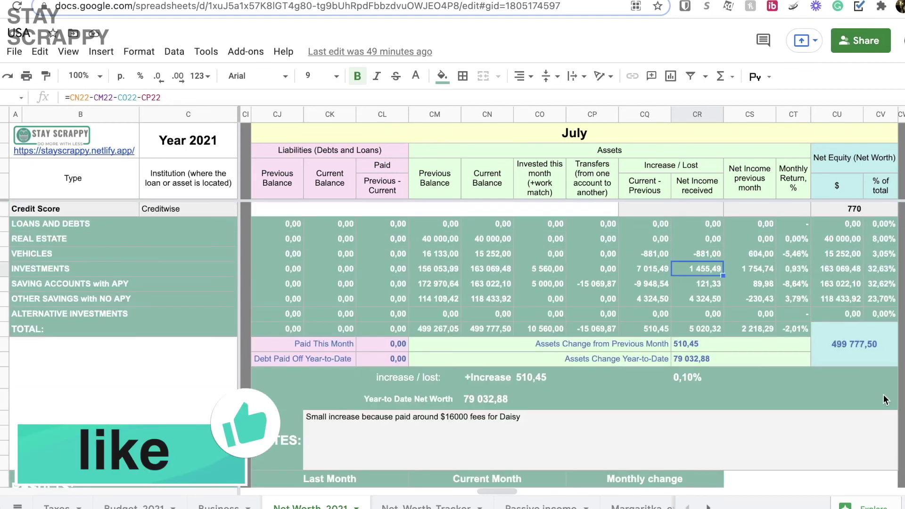
click(858, 356)
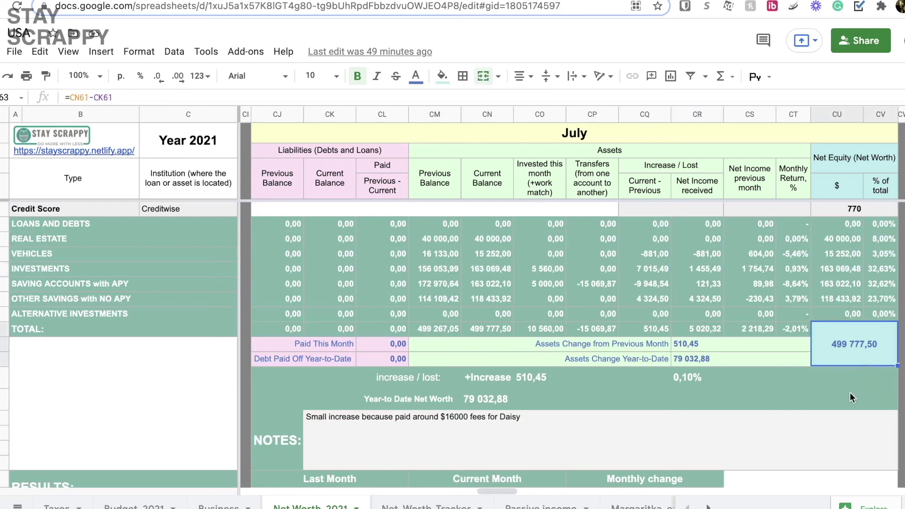